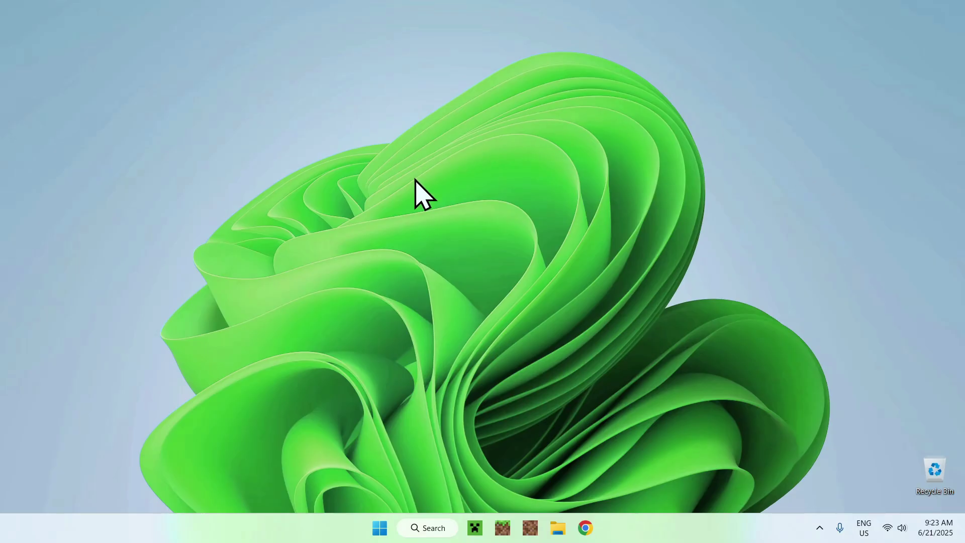
Launch Google Chrome from the taskbar to a New Tab page.
{"action": "left_click", "coordinate": [585, 527]}
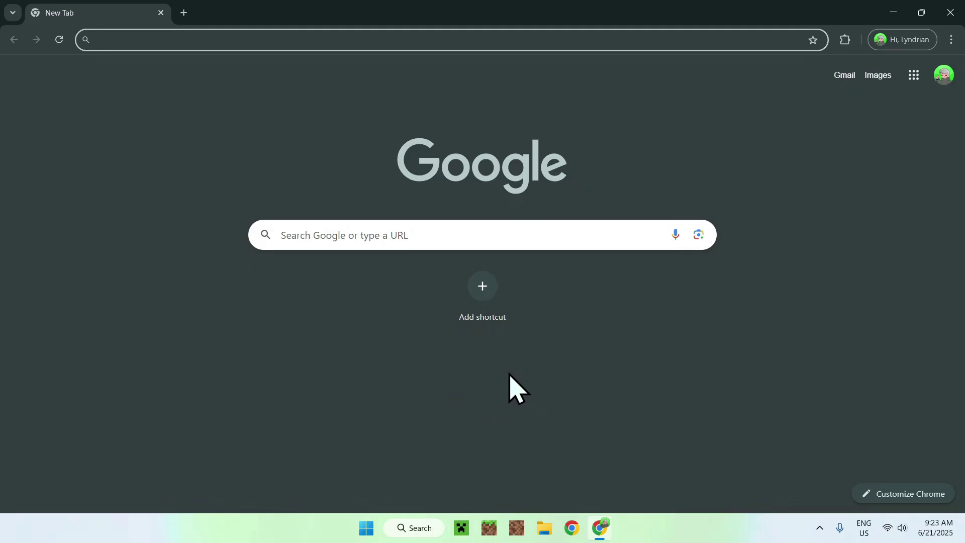
Search Google for the mod developer's name followed by 'GitHub'.
{"action": "left_click", "coordinate": [547, 233]}
{"action": "type", "text": "Sakura Ryoko GitHub"}
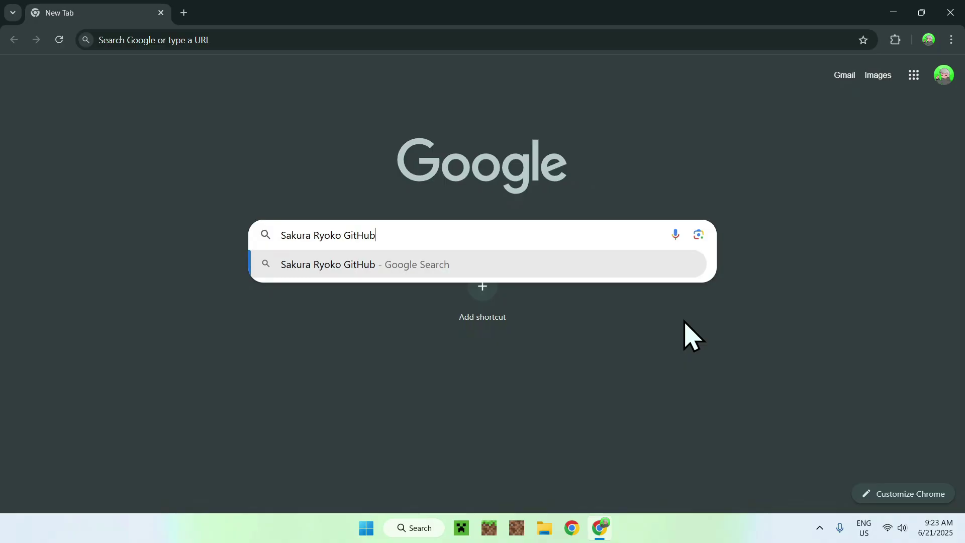
{"action": "key", "text": "Return"}
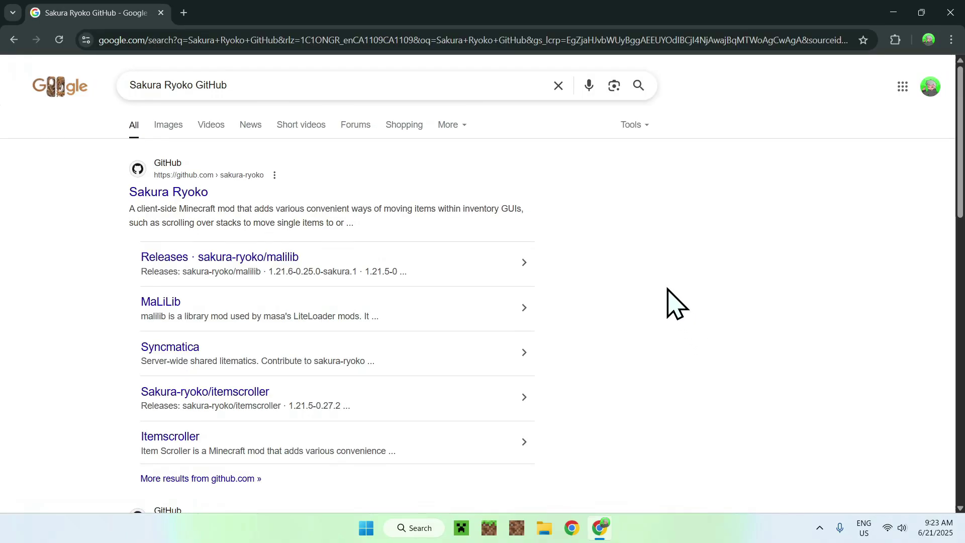
Download litematica-fabric-1.21.6-0.23.0-sakura.2.jar from the developer's litematica GitHub releases page.
{"action": "left_click", "coordinate": [173, 196]}
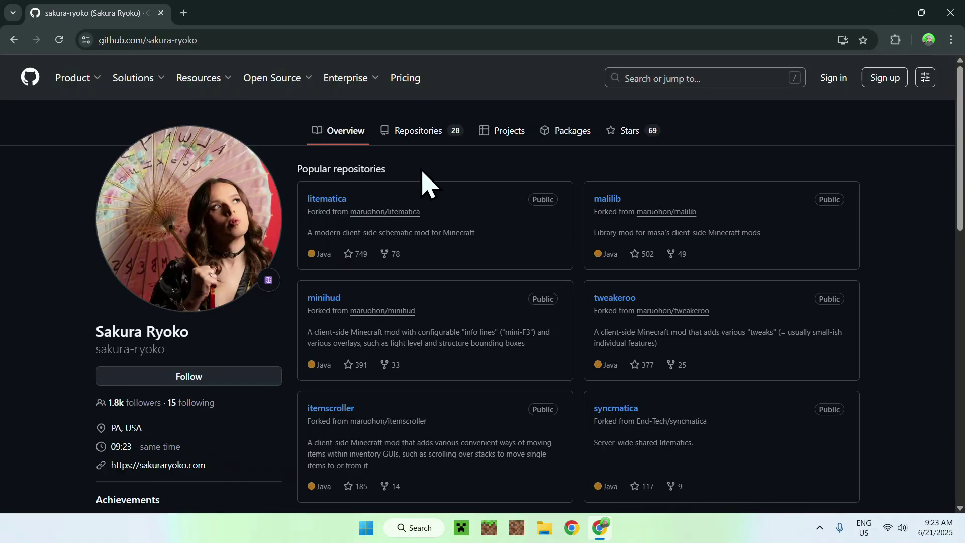
{"action": "left_click", "coordinate": [327, 201]}
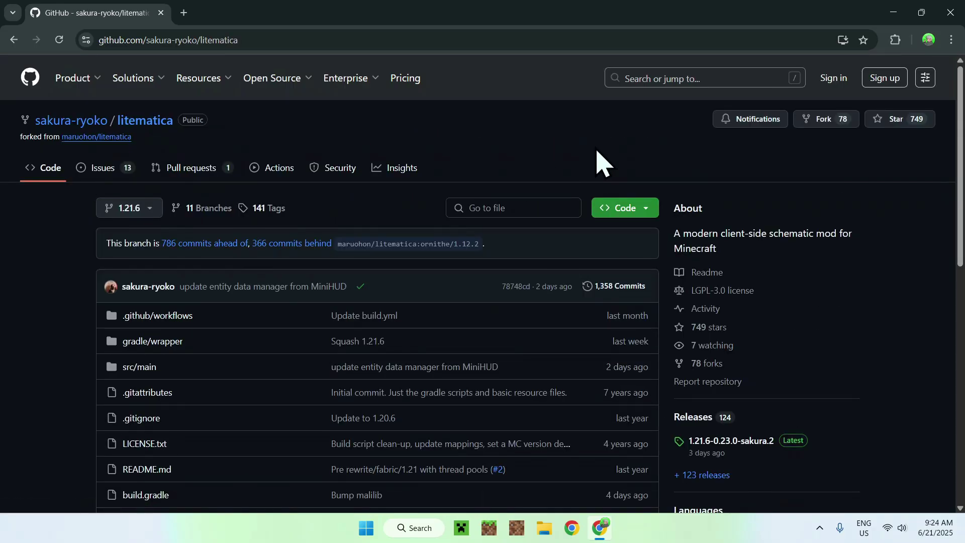
{"action": "left_click", "coordinate": [689, 420]}
{"action": "scroll", "coordinate": [237, 333], "scroll_direction": "down", "scroll_amount": 8}
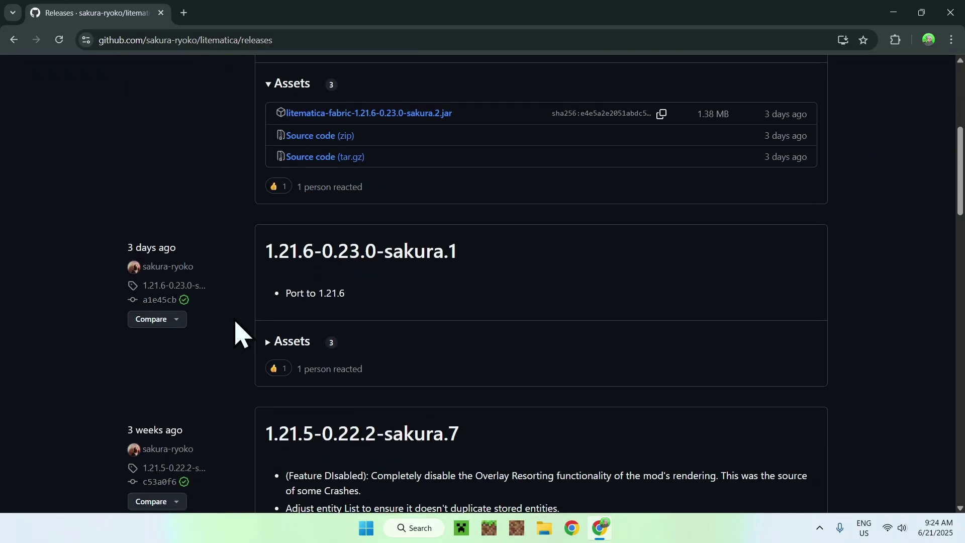
{"action": "scroll", "coordinate": [237, 334], "scroll_direction": "up", "scroll_amount": 9}
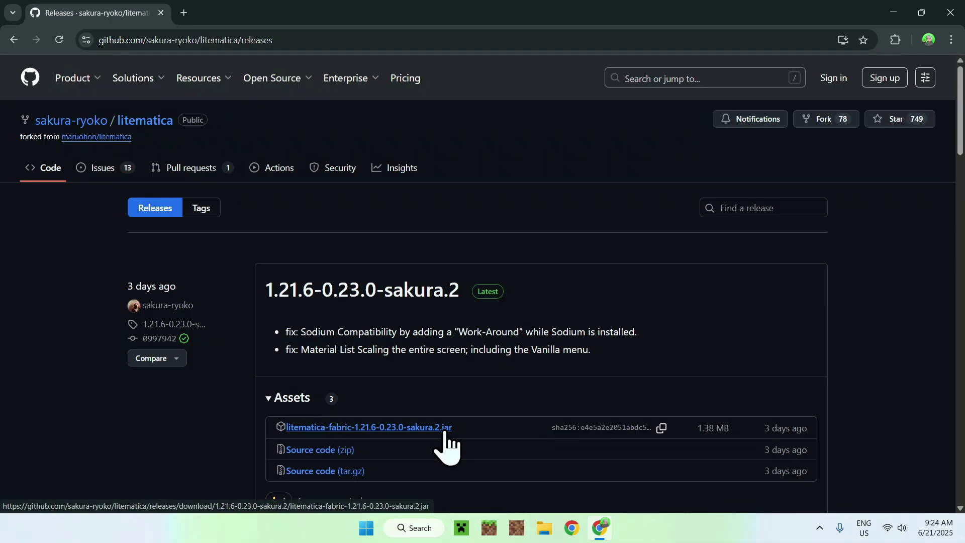
{"action": "left_click", "coordinate": [356, 441]}
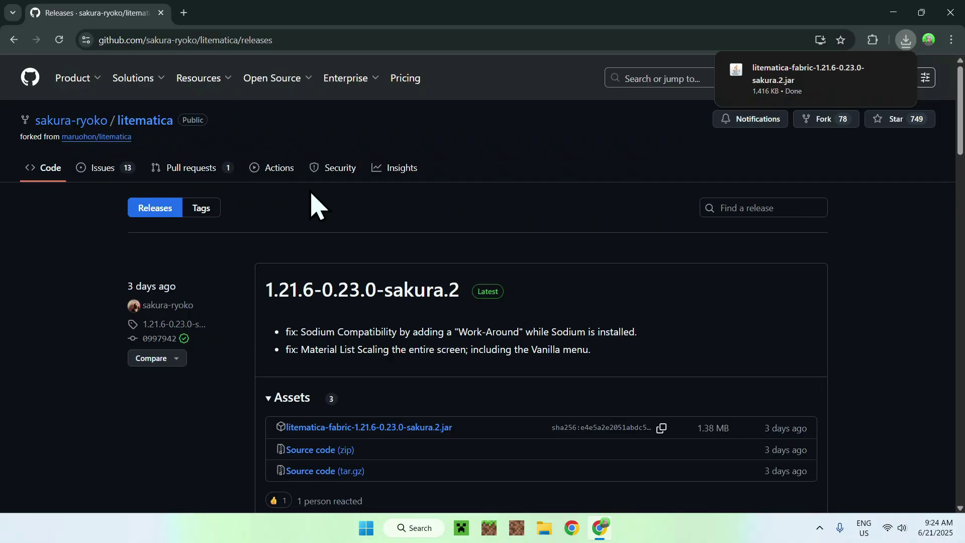
Download malilib-fabric-1.21.6-0.25.0-sakura.1.jar from the malilib releases and confirm it finished.
{"action": "left_click", "coordinate": [83, 123]}
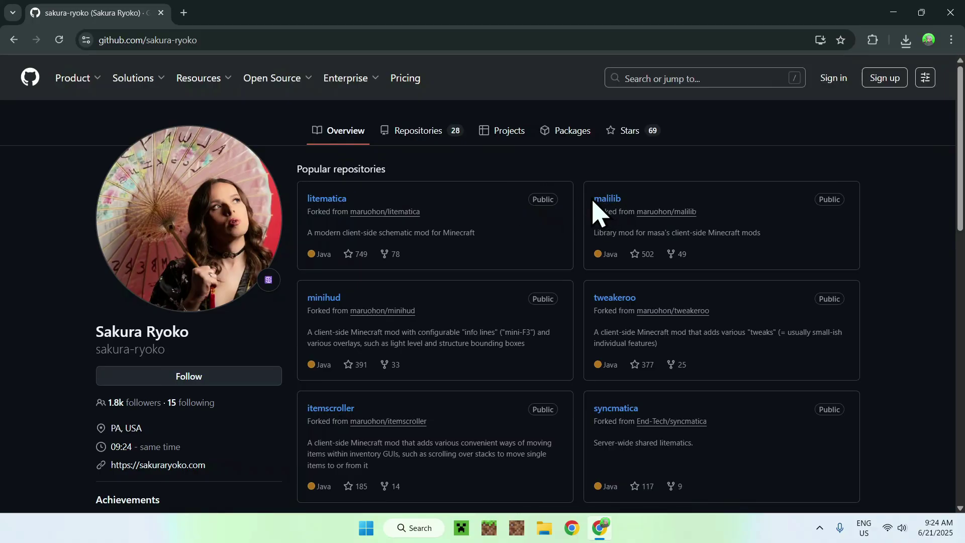
{"action": "left_click", "coordinate": [608, 199]}
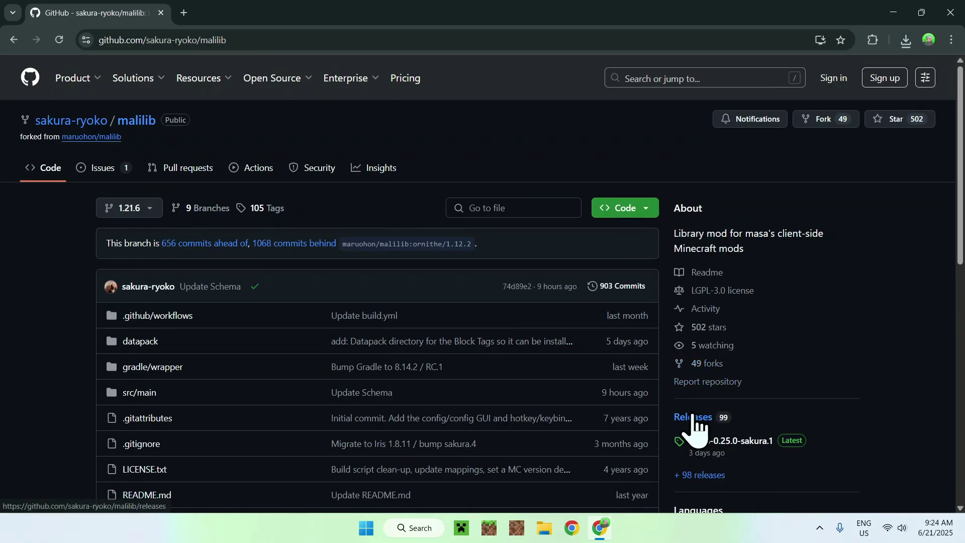
{"action": "left_click", "coordinate": [693, 417]}
{"action": "scroll", "coordinate": [240, 284], "scroll_direction": "down", "scroll_amount": 2}
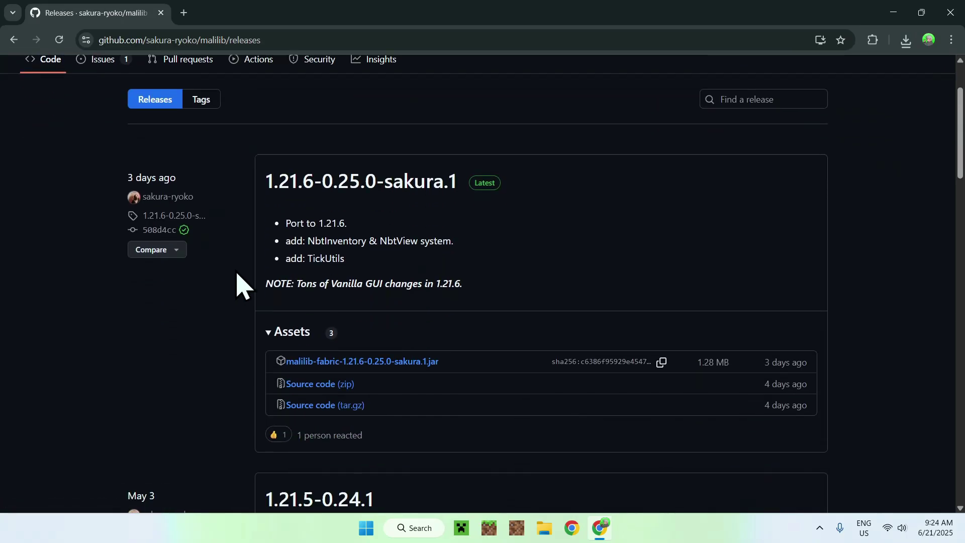
{"action": "scroll", "coordinate": [238, 285], "scroll_direction": "down", "scroll_amount": 4}
{"action": "scroll", "coordinate": [237, 284], "scroll_direction": "up", "scroll_amount": 6}
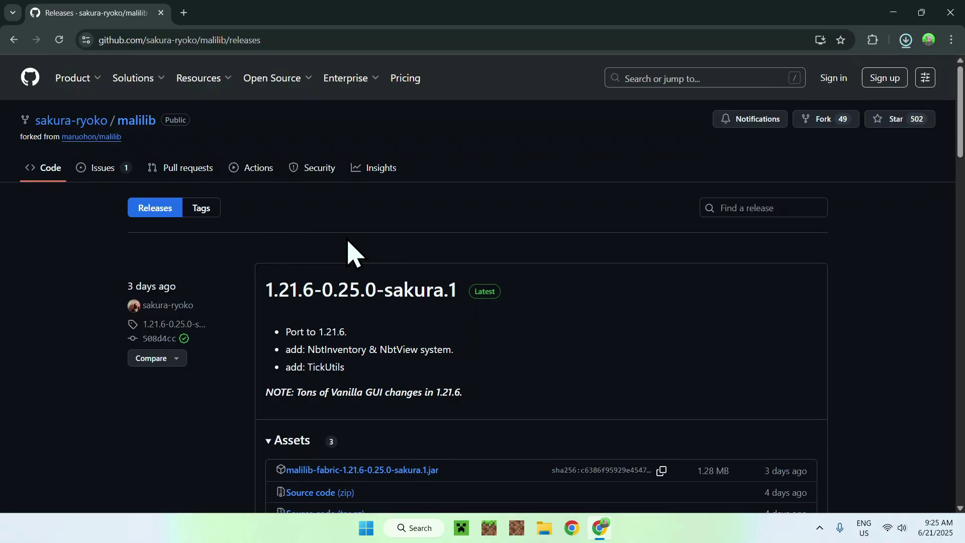
{"action": "left_click", "coordinate": [906, 41]}
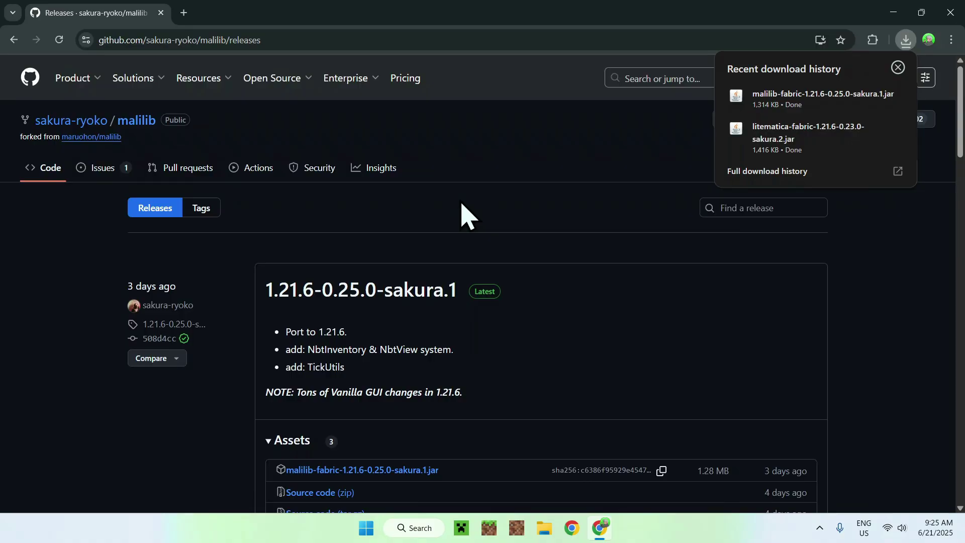
{"action": "left_click", "coordinate": [183, 12]}
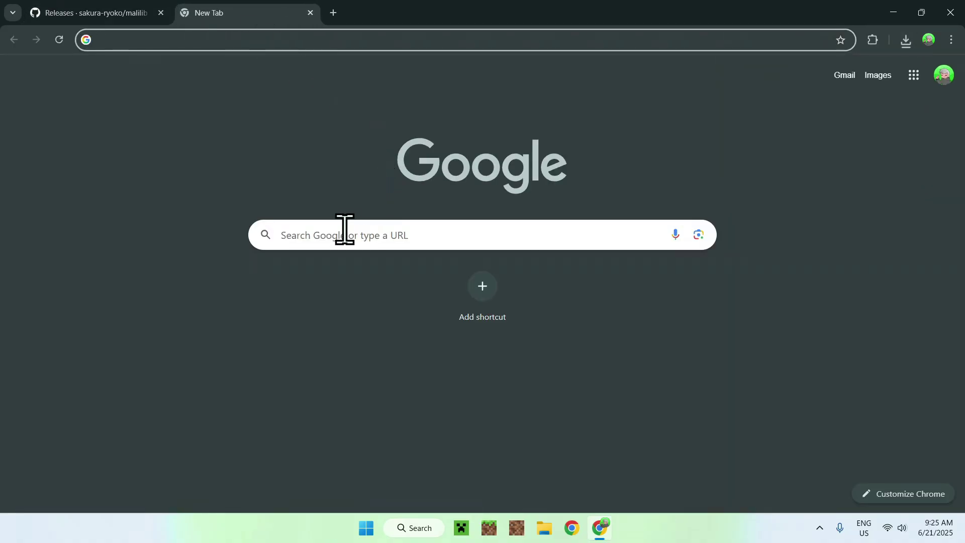
Search for Fabric Minecraft and download fabric-installer-1.0.3.exe for Windows from fabricmc.net.
{"action": "left_click", "coordinate": [344, 233]}
{"action": "type", "text": "Fabric Minecraft"}
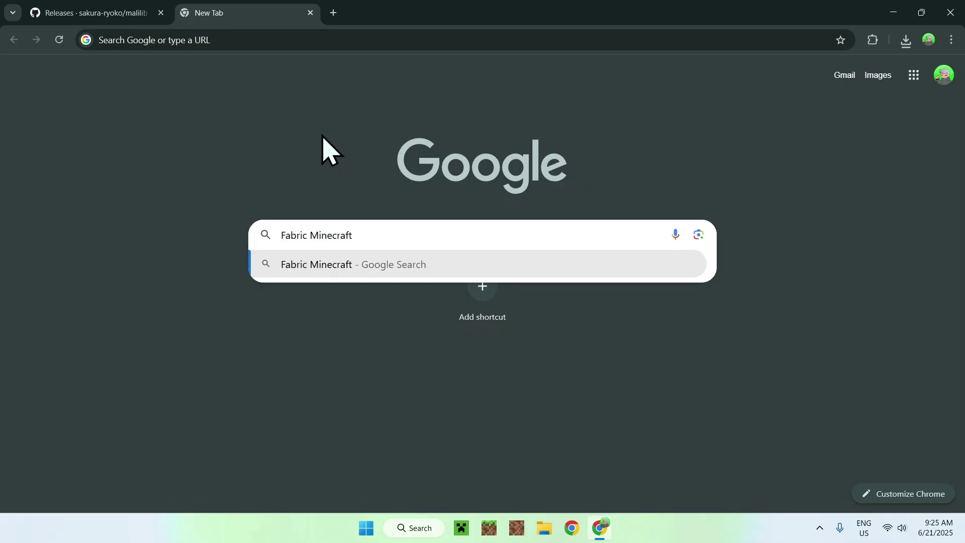
{"action": "key", "text": "Return"}
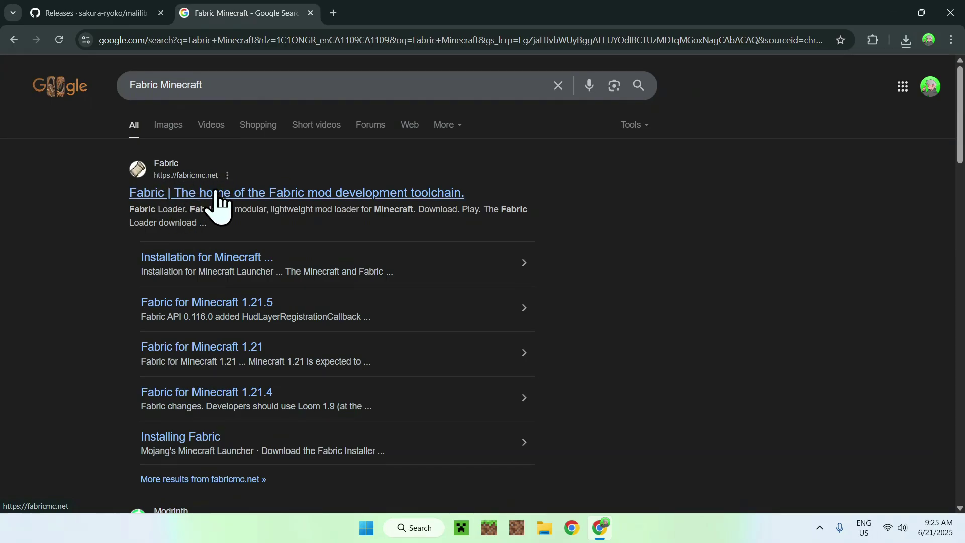
{"action": "left_click", "coordinate": [171, 193]}
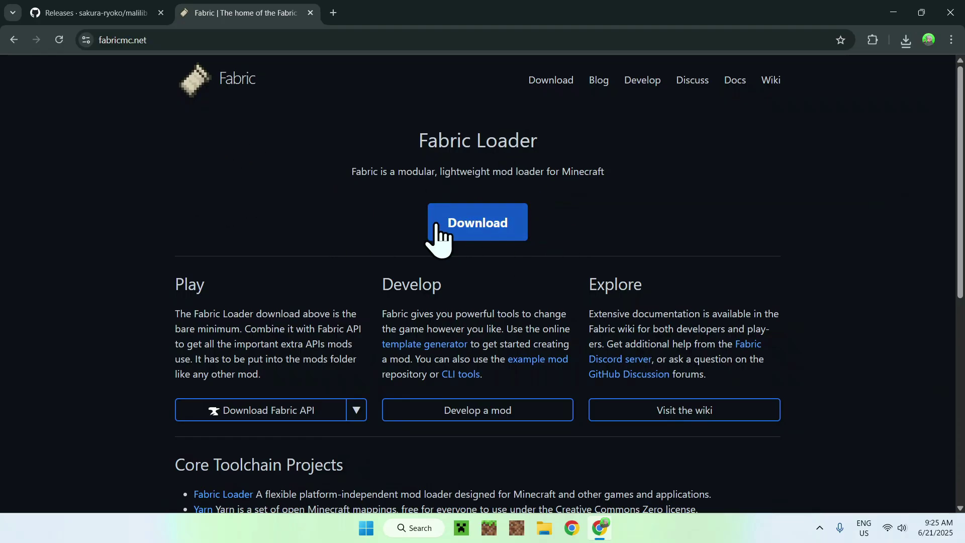
{"action": "left_click", "coordinate": [478, 217]}
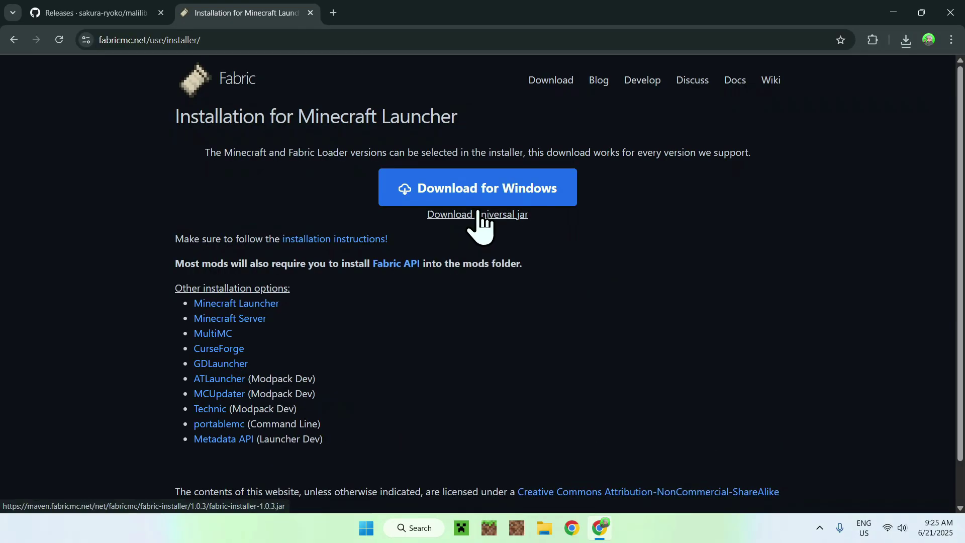
{"action": "left_click", "coordinate": [480, 189]}
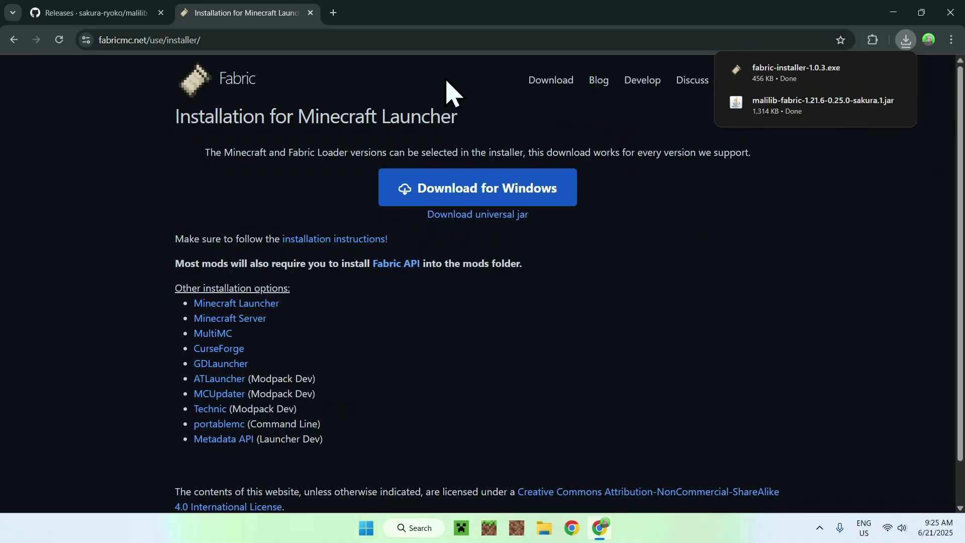
{"action": "left_click", "coordinate": [333, 14]}
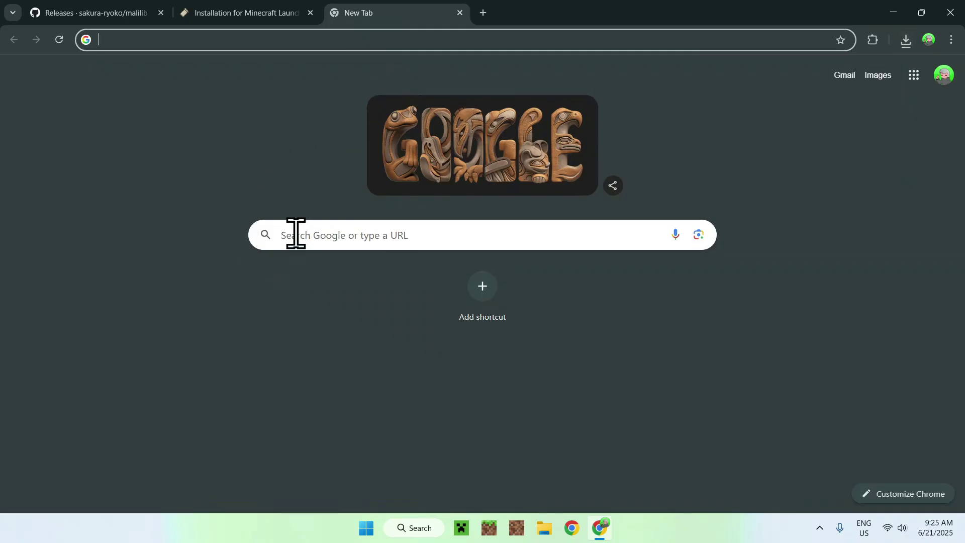
Find Modrinth through Google, browse its mods, and open the Fabric API mod page.
{"action": "left_click", "coordinate": [295, 234]}
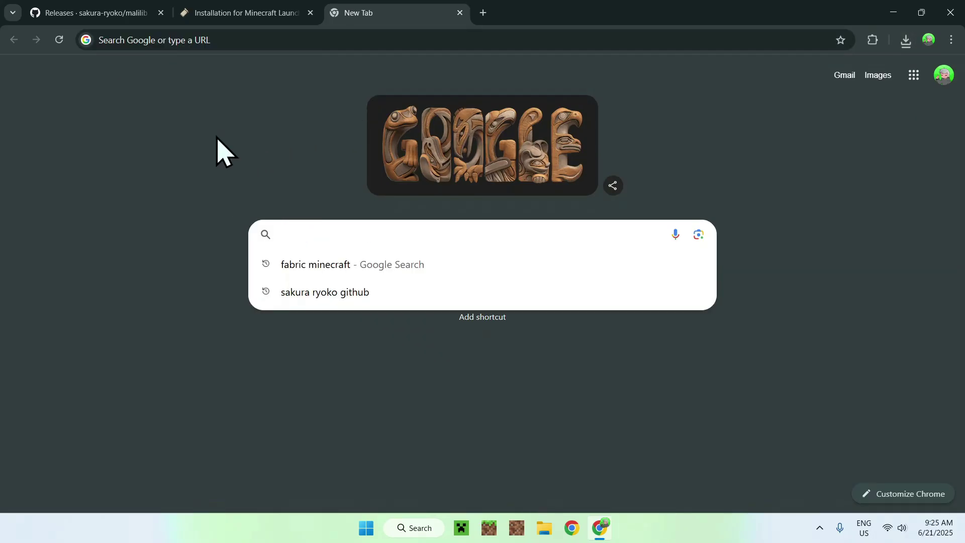
{"action": "type", "text": "Modrinth"}
{"action": "key", "text": "Return"}
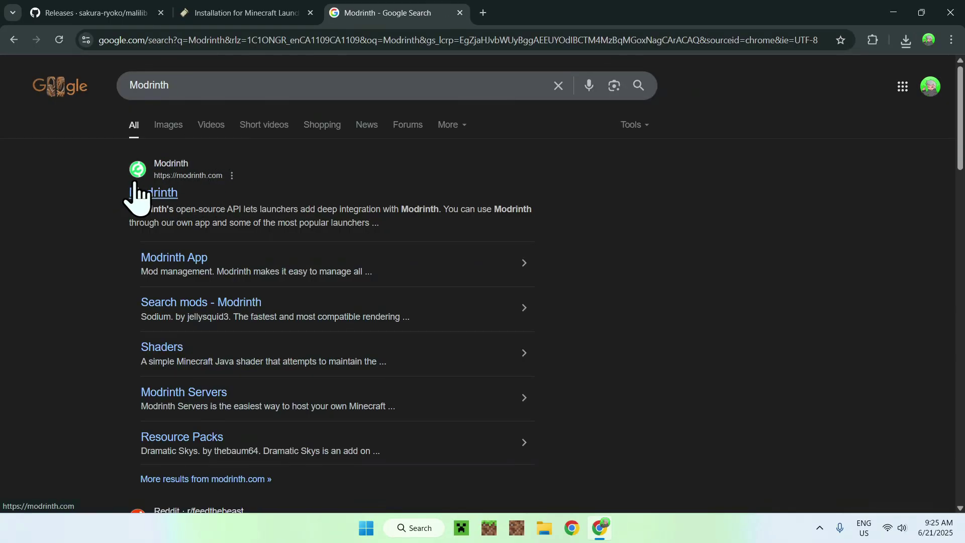
{"action": "left_click", "coordinate": [151, 193]}
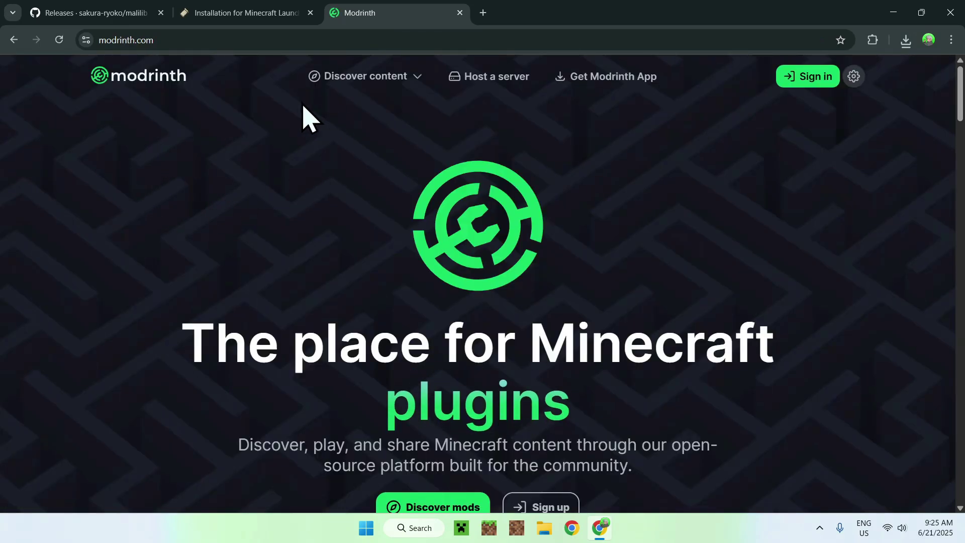
{"action": "left_click", "coordinate": [365, 76]}
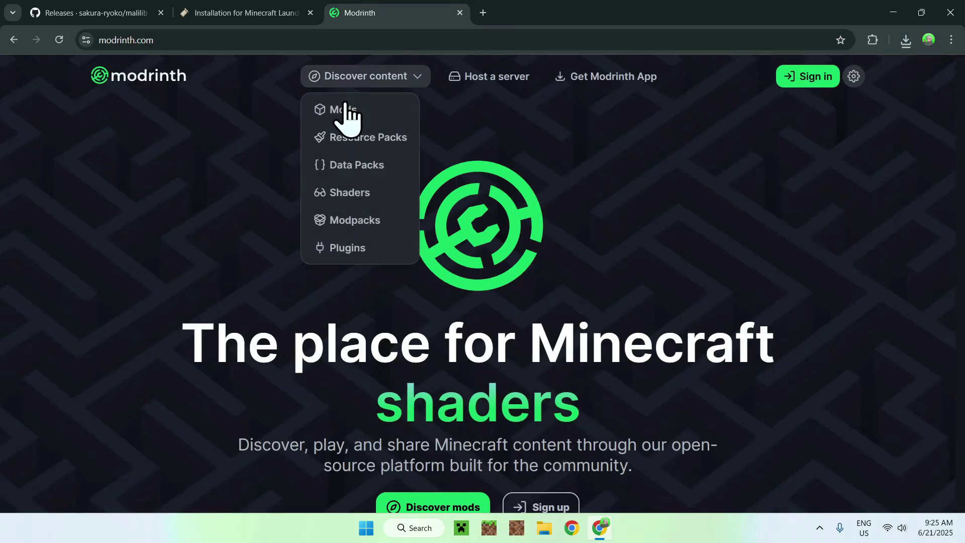
{"action": "left_click", "coordinate": [374, 110]}
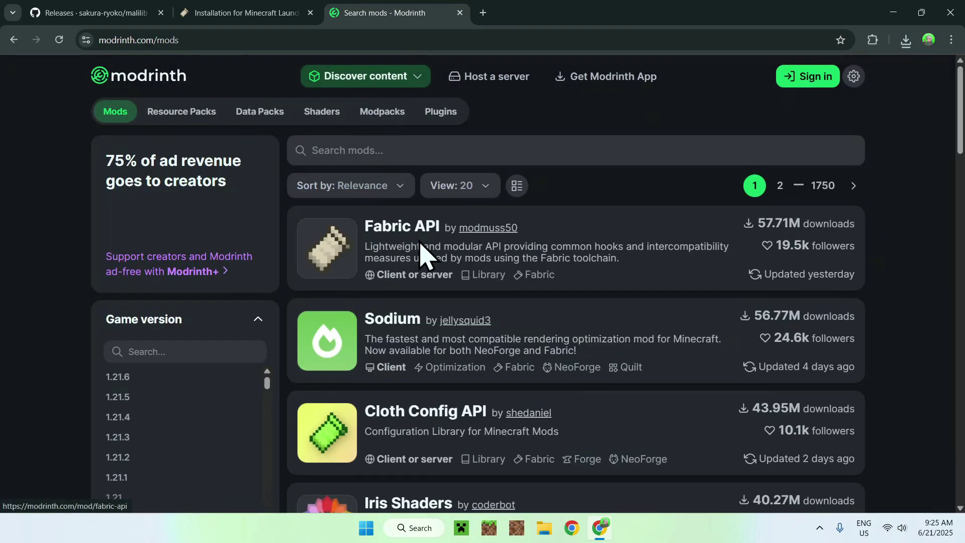
{"action": "left_click", "coordinate": [489, 149]}
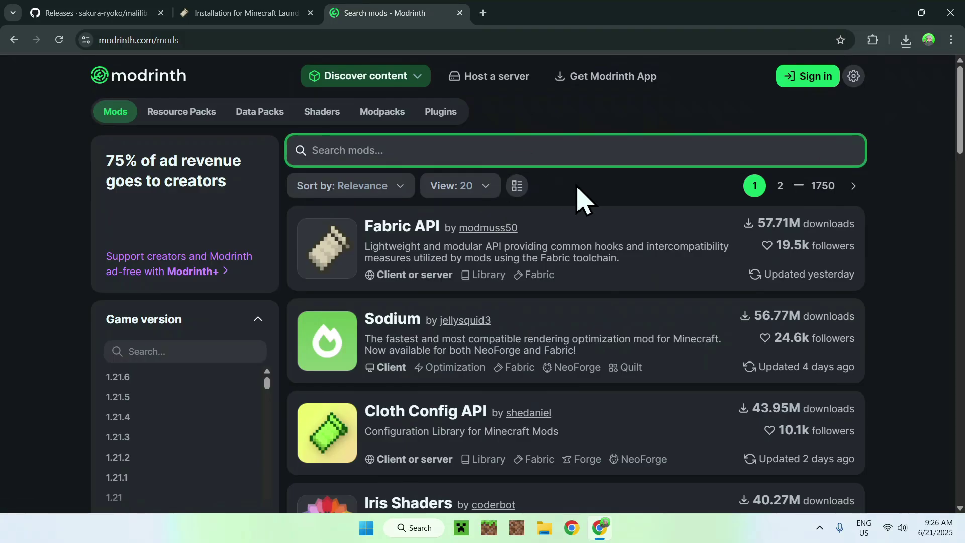
{"action": "type", "text": "Fabric API"}
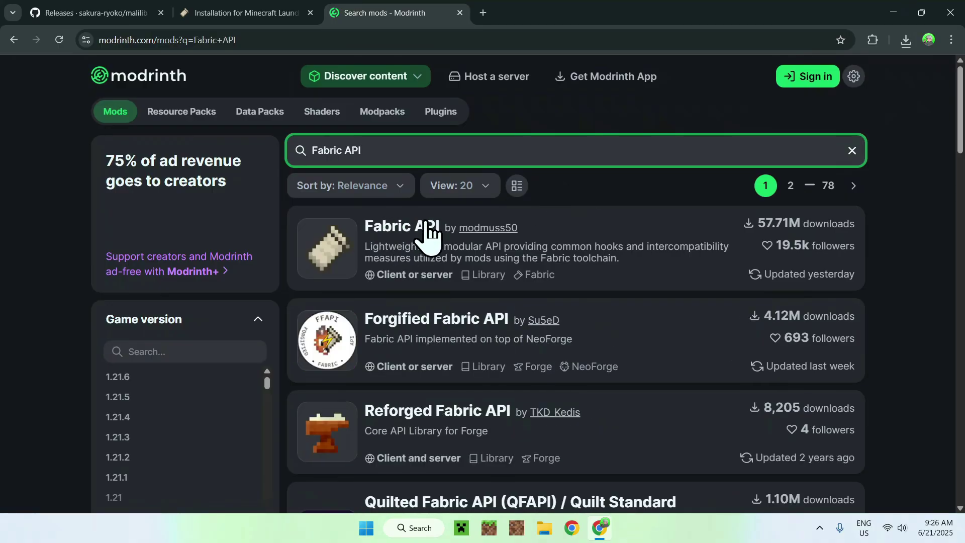
{"action": "left_click", "coordinate": [397, 224]}
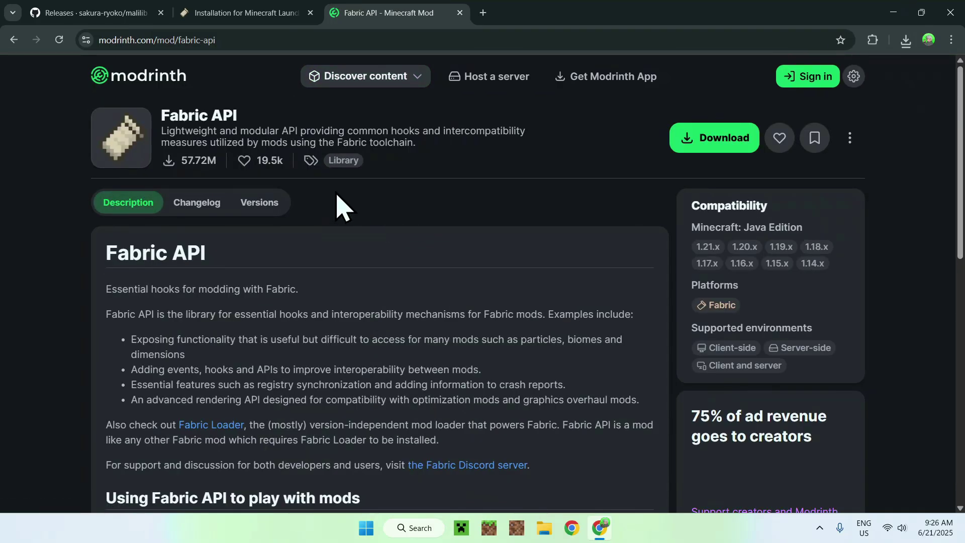
Filter versions to 1.21.6, download Fabric API 0.127.1+1.21.6, verify it, and close Chrome.
{"action": "left_click", "coordinate": [259, 204]}
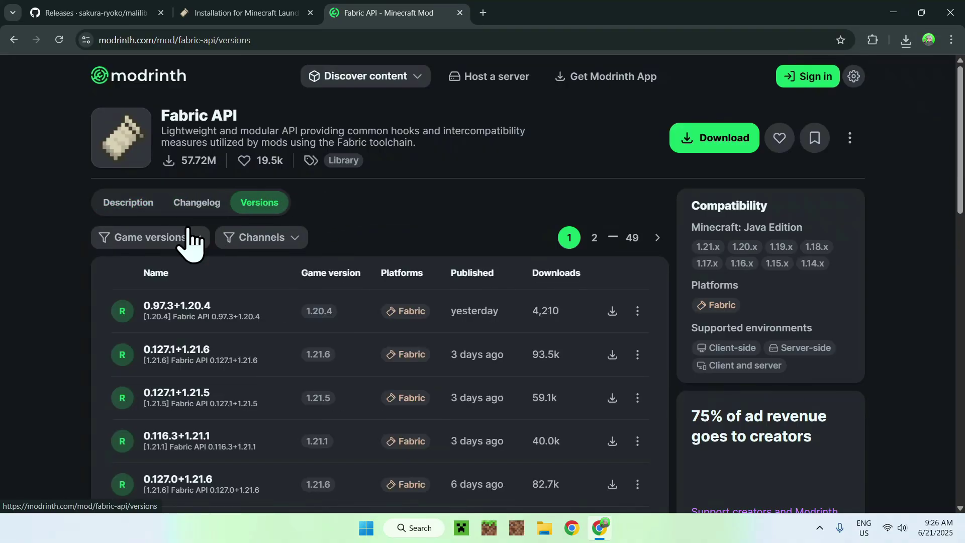
{"action": "left_click", "coordinate": [160, 240]}
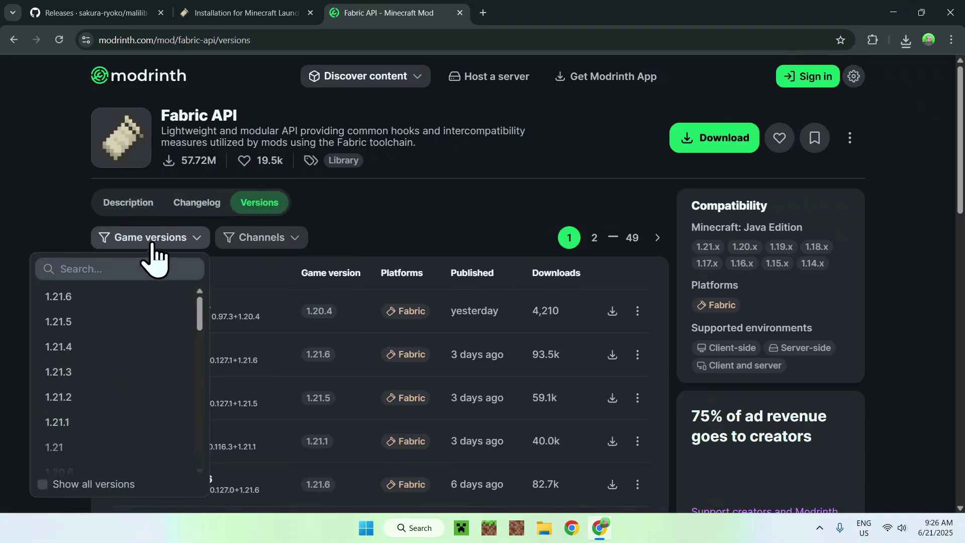
{"action": "left_click", "coordinate": [93, 301]}
{"action": "left_click", "coordinate": [246, 287]}
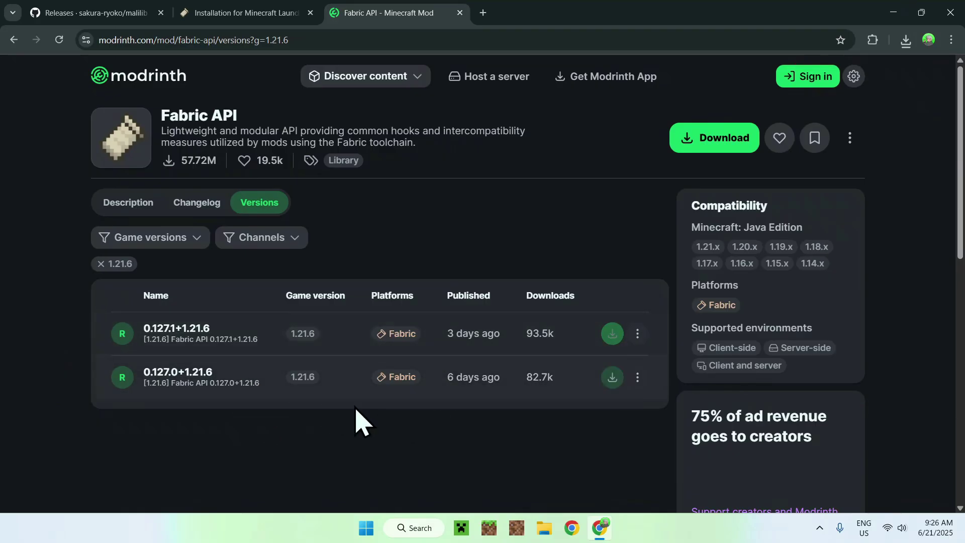
{"action": "left_click", "coordinate": [612, 333]}
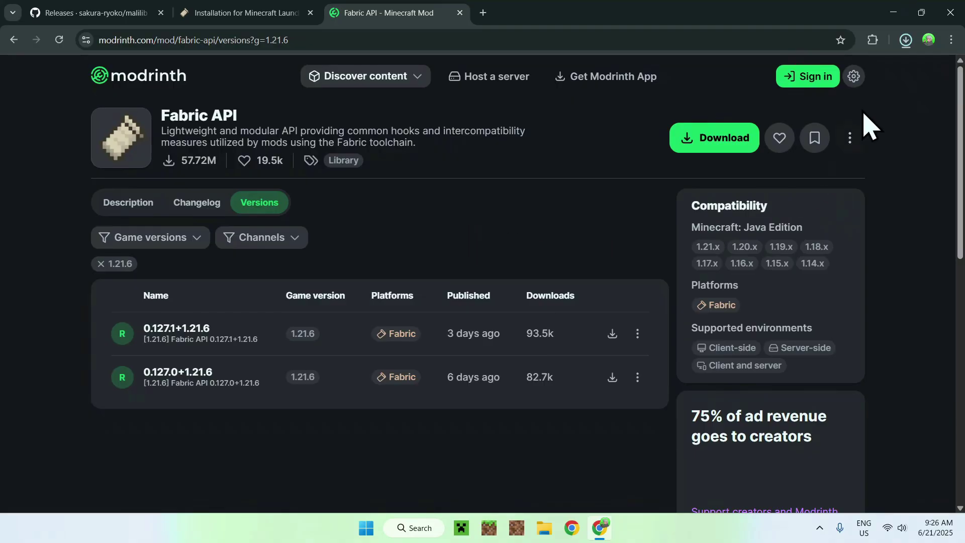
{"action": "left_click", "coordinate": [906, 40]}
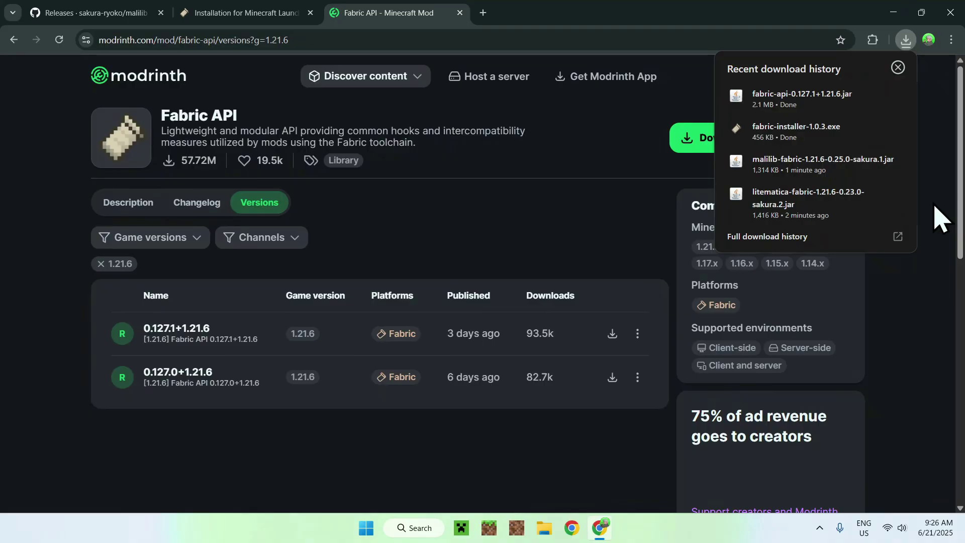
{"action": "left_click", "coordinate": [950, 12]}
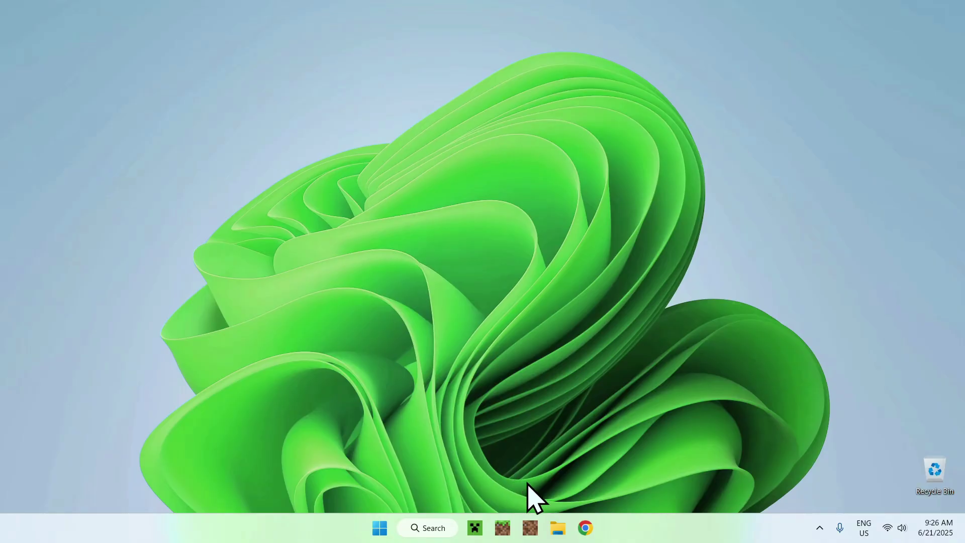
Run fabric-installer-1.0.3.exe from Downloads to install Fabric Loader 0.16.14 for 1.21.6.
{"action": "key", "text": "super+e"}
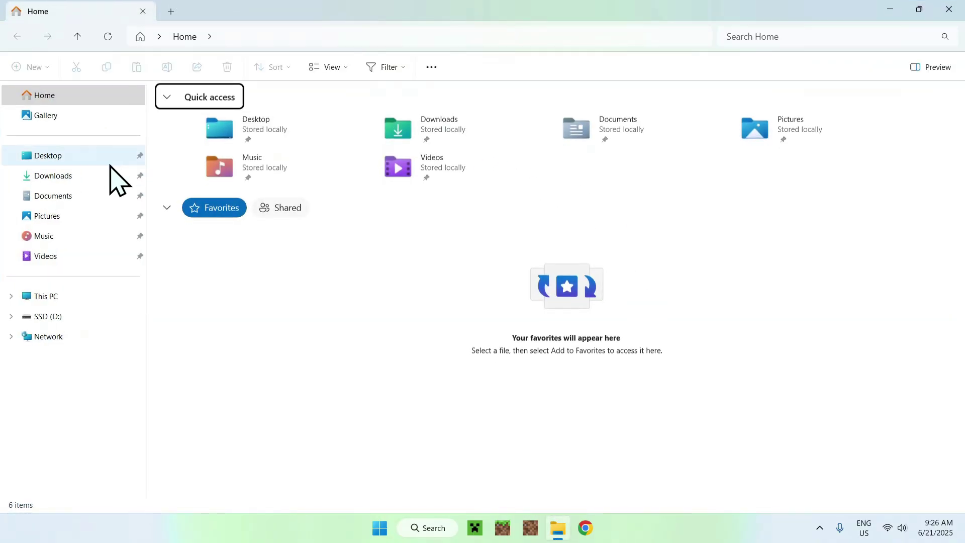
{"action": "left_click", "coordinate": [78, 177]}
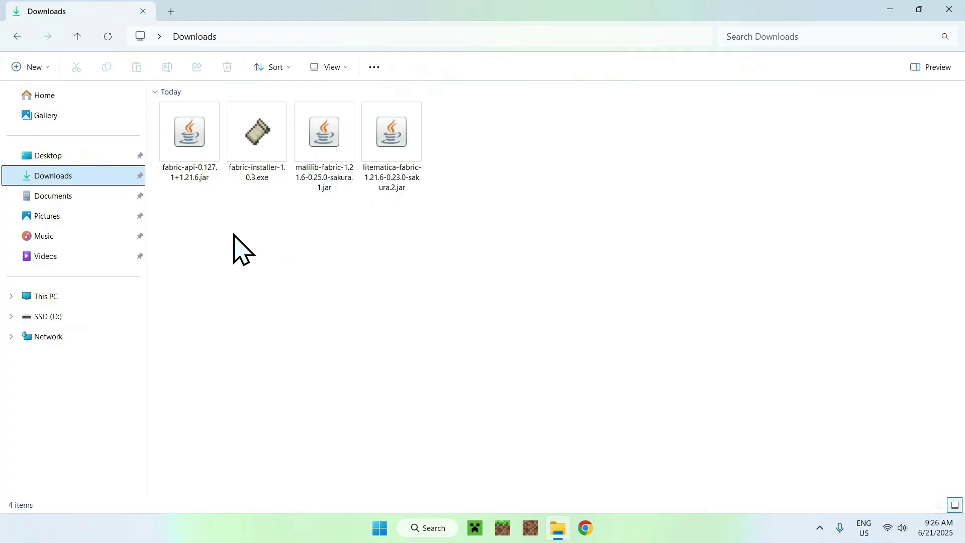
{"action": "double_click", "coordinate": [257, 188]}
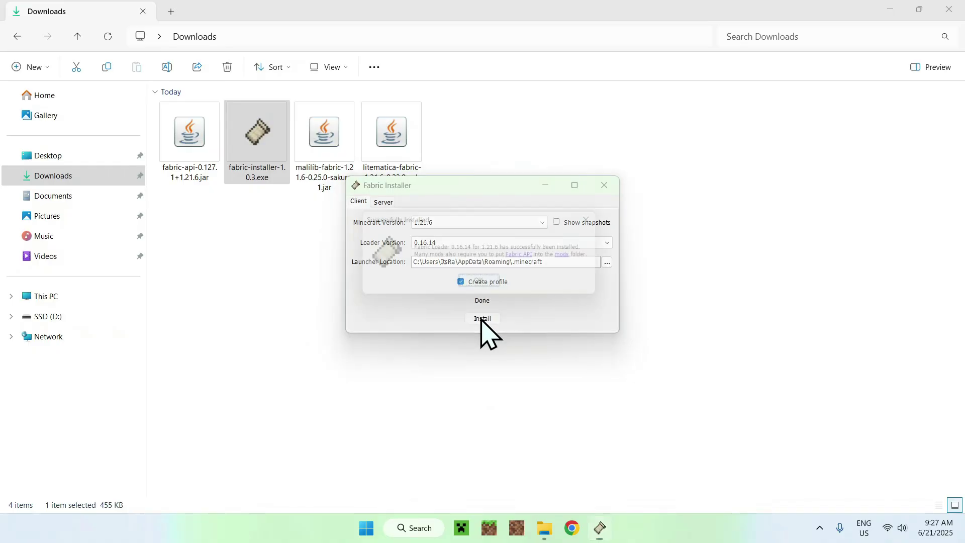
{"action": "left_click", "coordinate": [482, 285]}
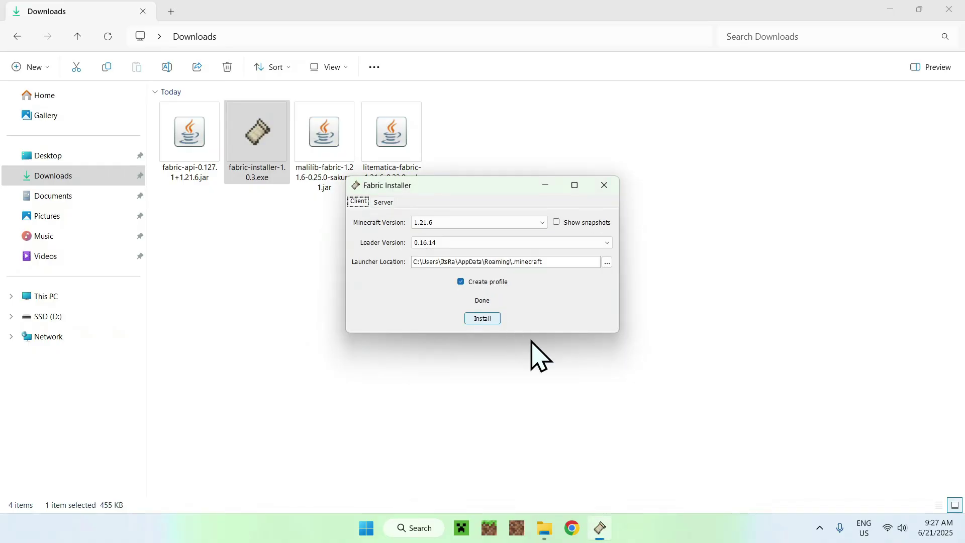
{"action": "left_click", "coordinate": [604, 186]}
Delete fabric-installer-1.0.3.exe from the Downloads folder.
{"action": "left_click", "coordinate": [400, 314]}
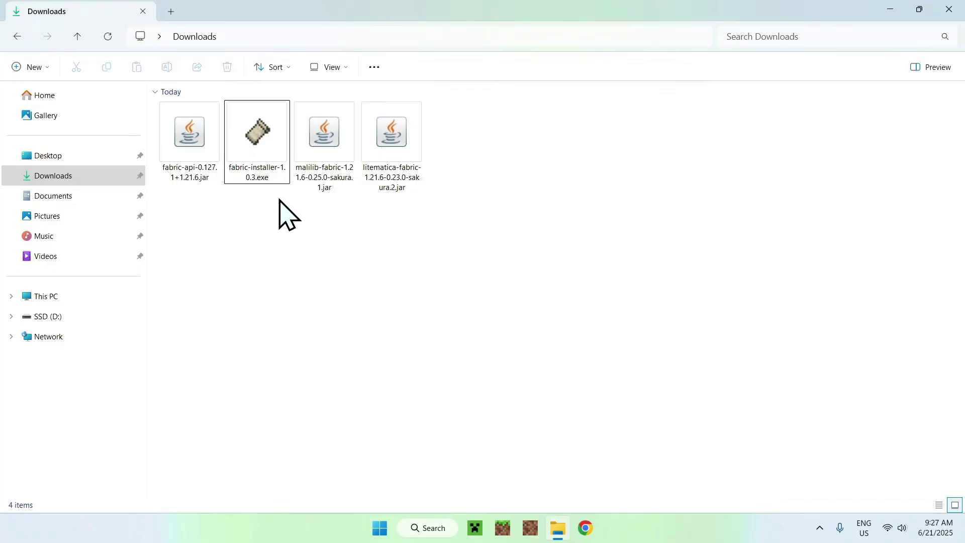
{"action": "left_click", "coordinate": [262, 145]}
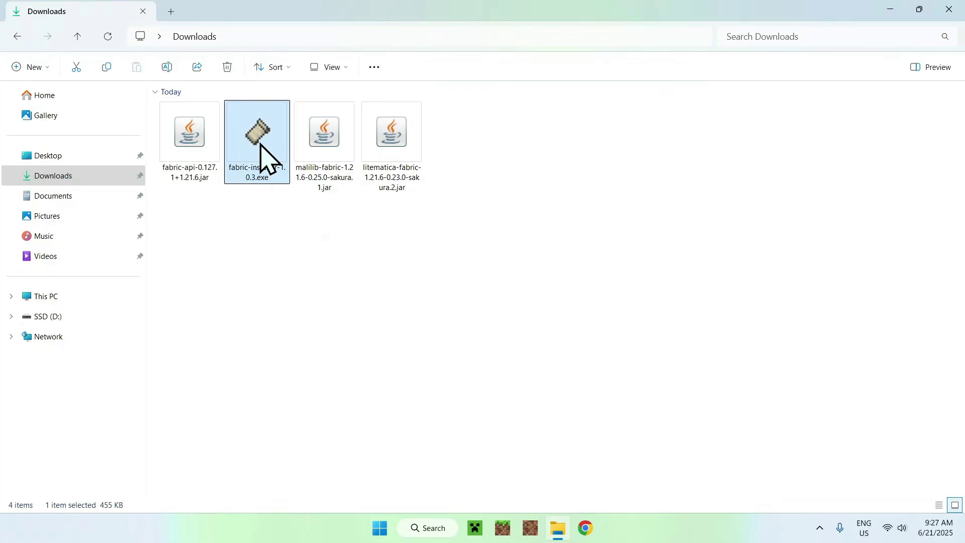
{"action": "left_click", "coordinate": [227, 67]}
{"action": "left_click_drag", "start_coordinate": [165, 205], "coordinate": [340, 243]}
{"action": "left_click_drag", "start_coordinate": [181, 222], "coordinate": [273, 246]}
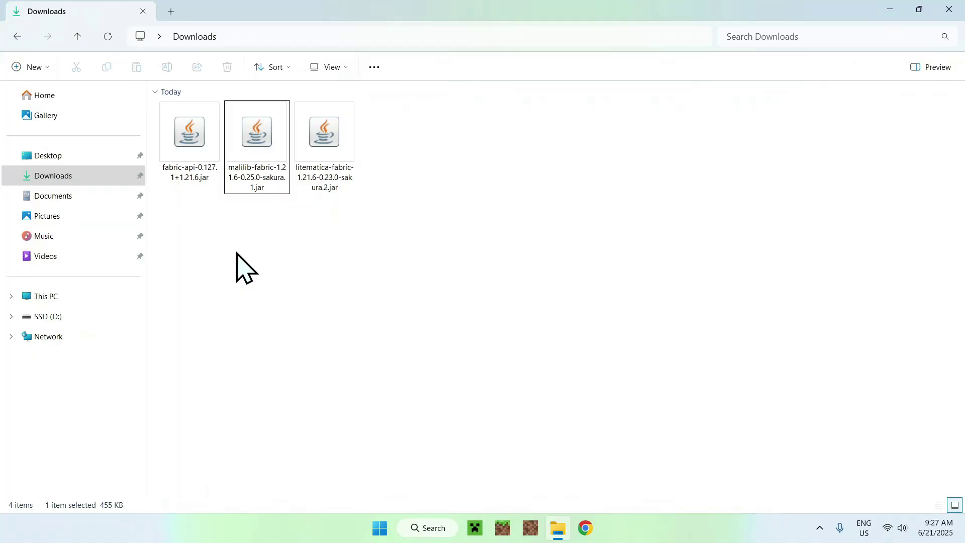
Open the .minecraft folder from the launcher's fabric-loader-1.21.6 installation entry.
{"action": "left_click", "coordinate": [475, 527]}
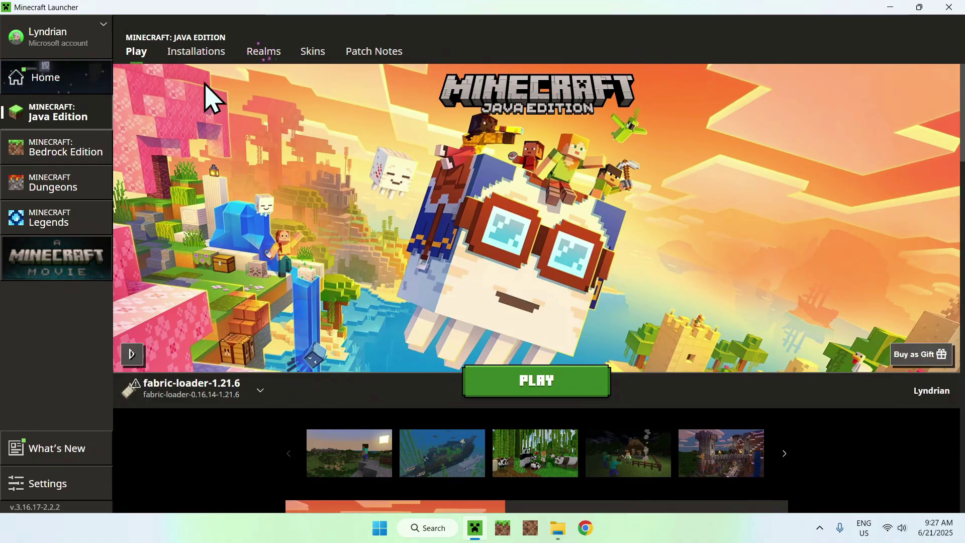
{"action": "left_click", "coordinate": [192, 53]}
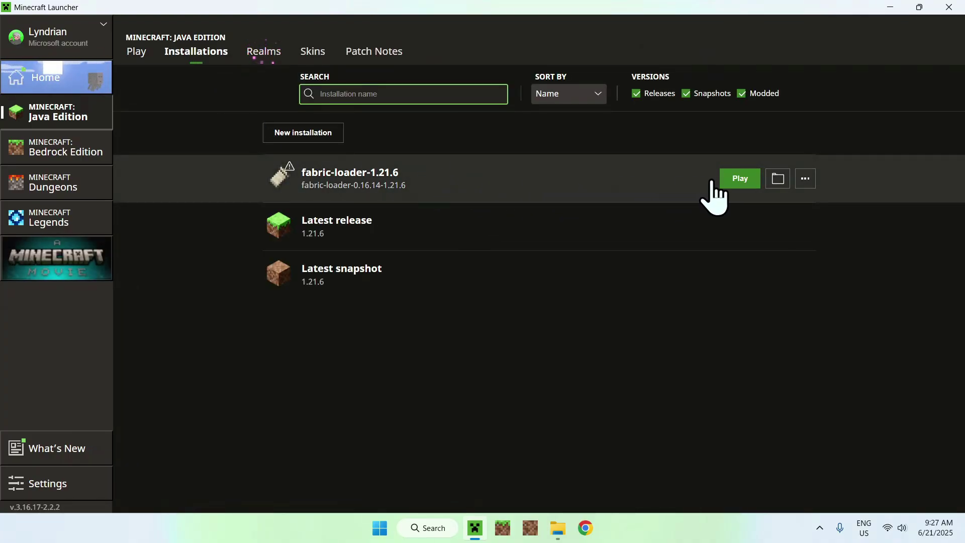
{"action": "left_click", "coordinate": [777, 182]}
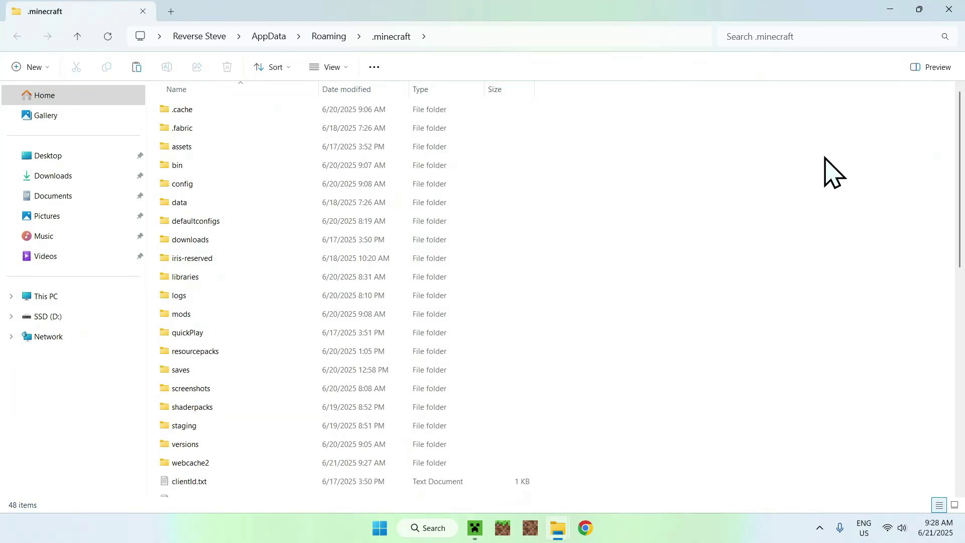
Copy the Fabric API, MaLiLib and Litematica jars from Downloads into .minecraft\mods.
{"action": "left_click", "coordinate": [293, 313]}
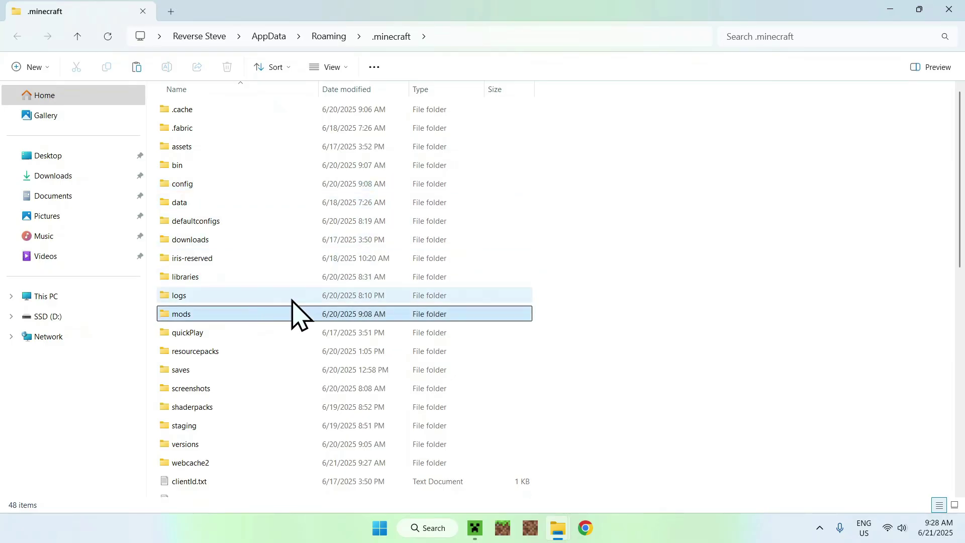
{"action": "double_click", "coordinate": [257, 313]}
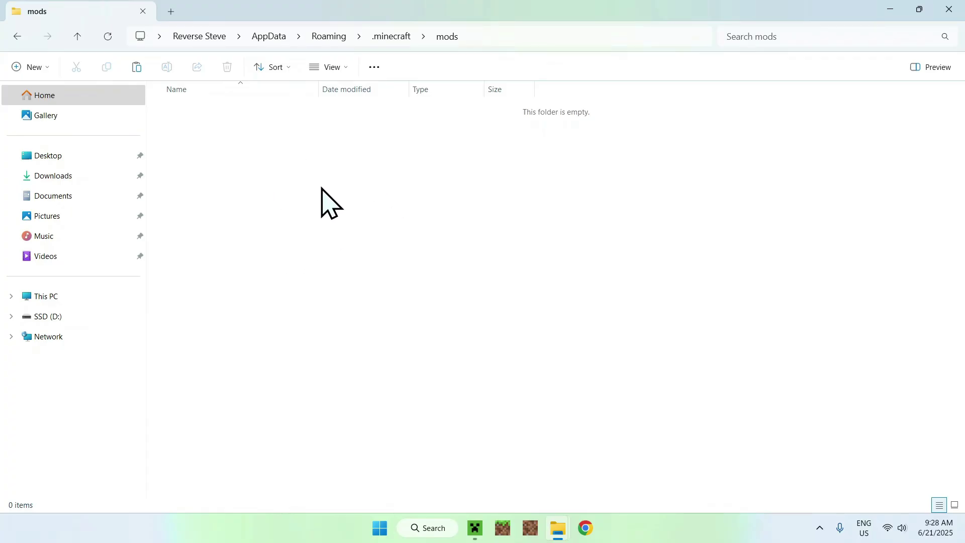
{"action": "left_click", "coordinate": [58, 176]}
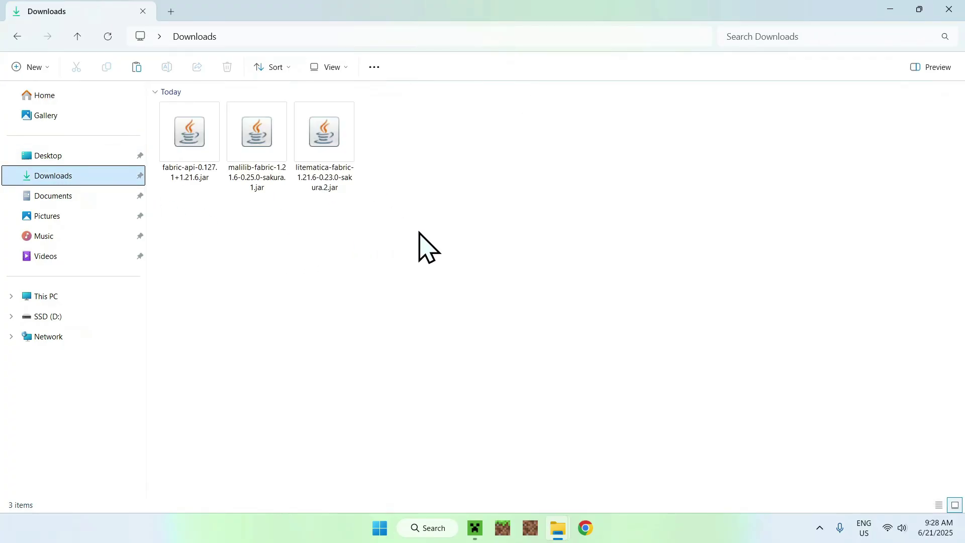
{"action": "left_click_drag", "start_coordinate": [427, 223], "coordinate": [308, 197]}
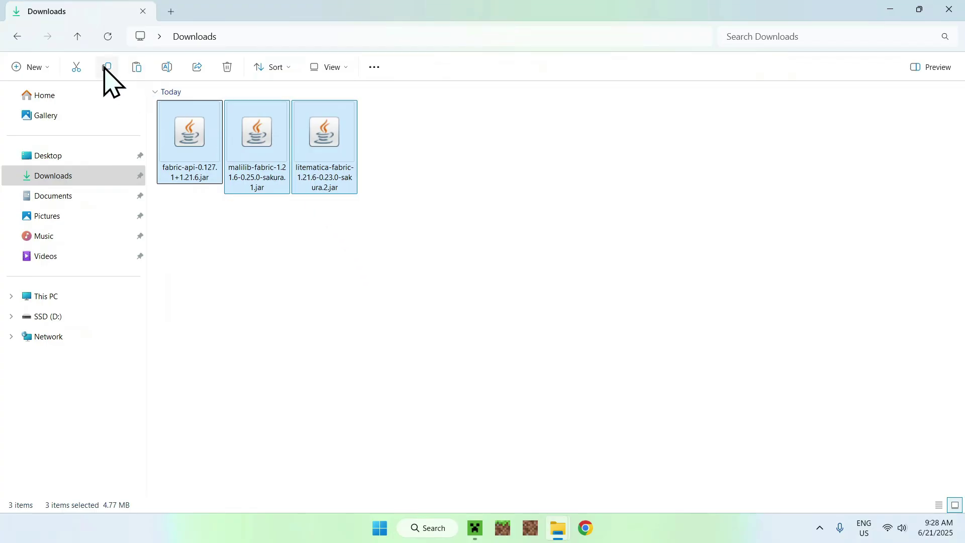
{"action": "left_click", "coordinate": [16, 37]}
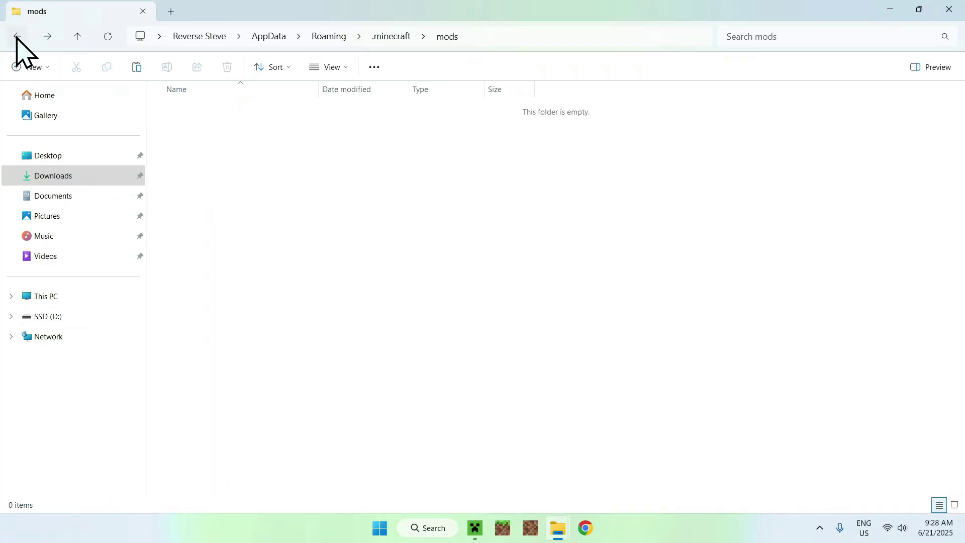
{"action": "left_click", "coordinate": [138, 68]}
{"action": "left_click", "coordinate": [304, 197]}
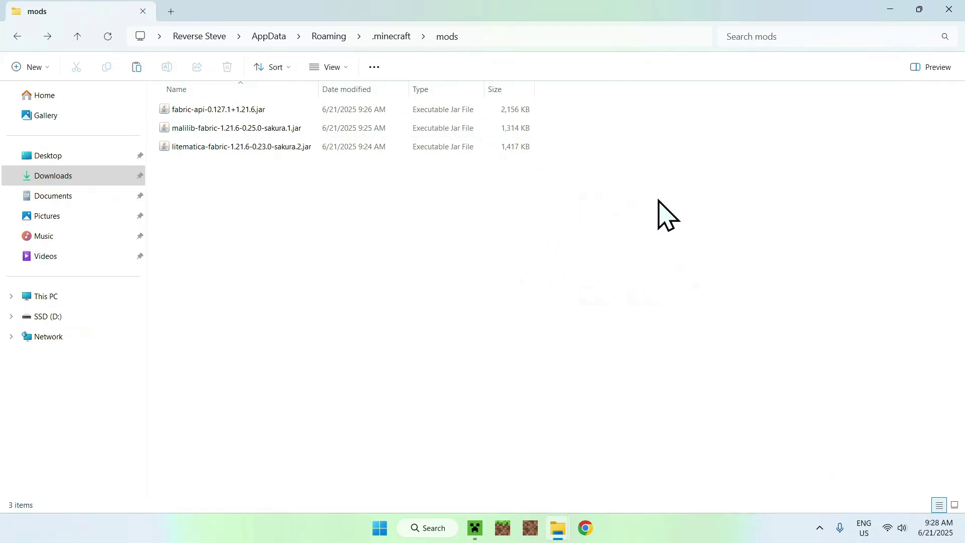
{"action": "left_click", "coordinate": [475, 528]}
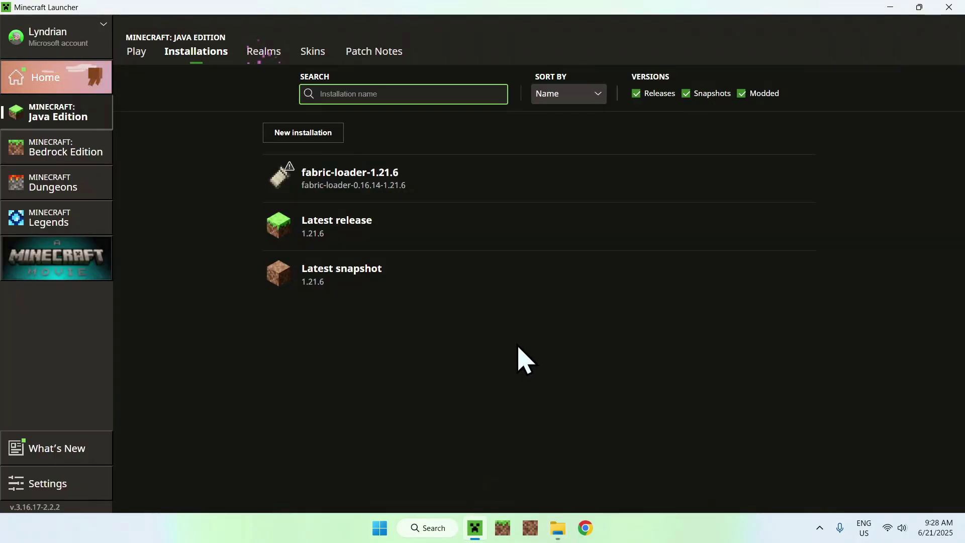
Launch Minecraft 1.21.6 with the fabric-loader-1.21.6 installation from the Play page.
{"action": "left_click", "coordinate": [137, 56]}
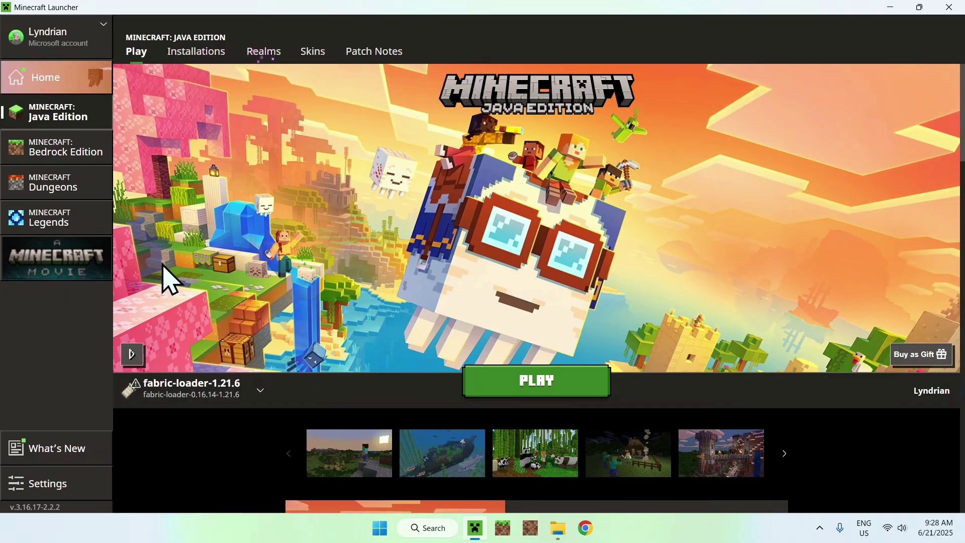
{"action": "left_click", "coordinate": [539, 384]}
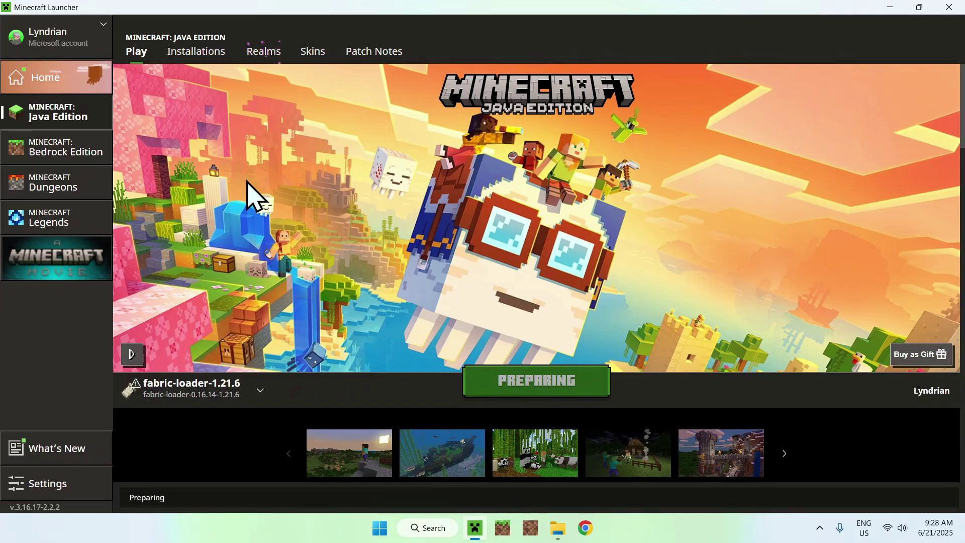
{"action": "key", "text": "alt+Tab"}
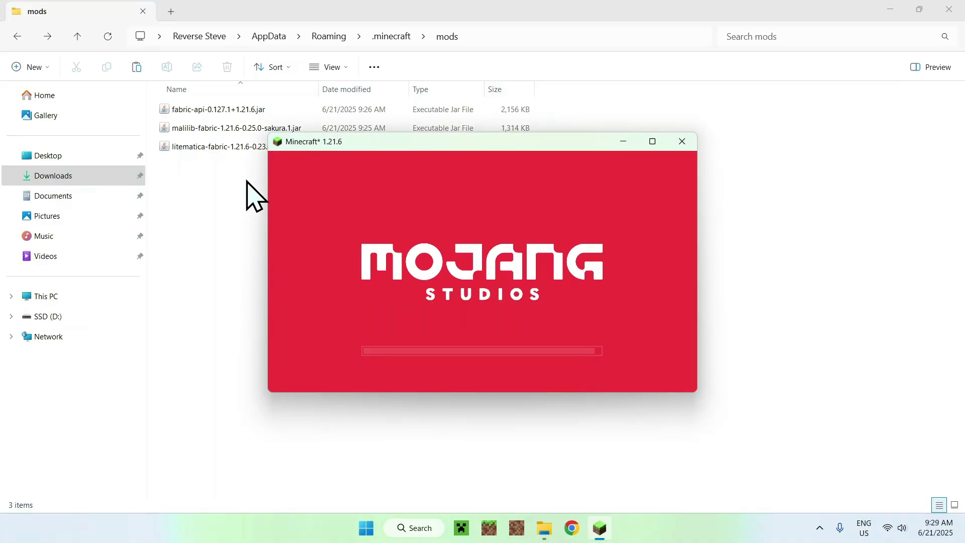
Maximize the Minecraft 1.21.6 Fabric window and load the Tutorials singleplayer world.
{"action": "left_click", "coordinate": [653, 142]}
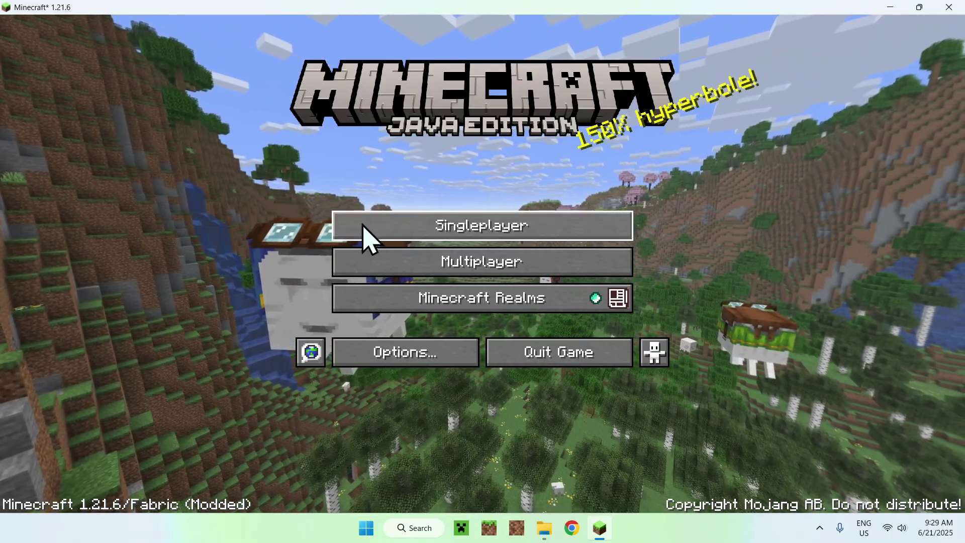
{"action": "left_click", "coordinate": [475, 232]}
{"action": "left_click", "coordinate": [307, 117]}
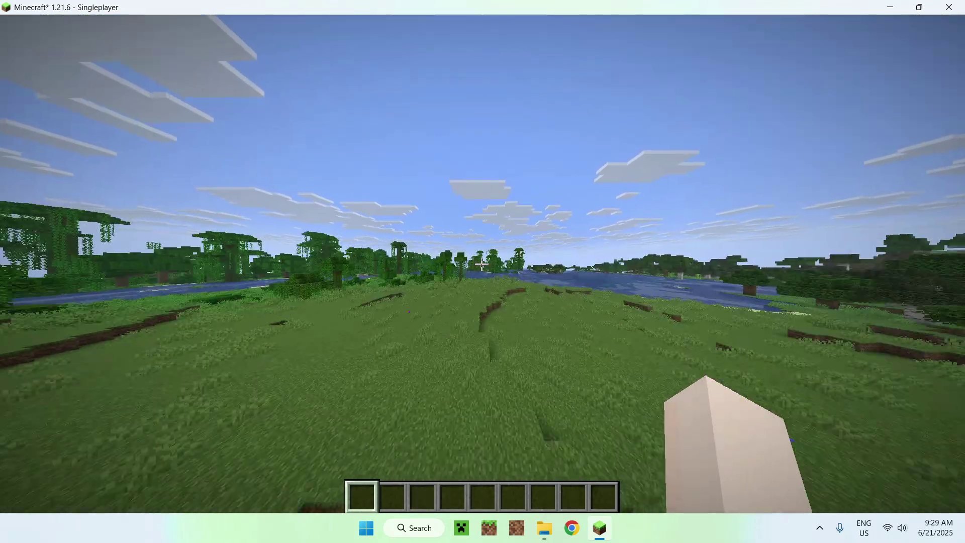
Open the Litematica menu with M and look through Load Schematics and Configuration.
{"action": "key", "text": "m"}
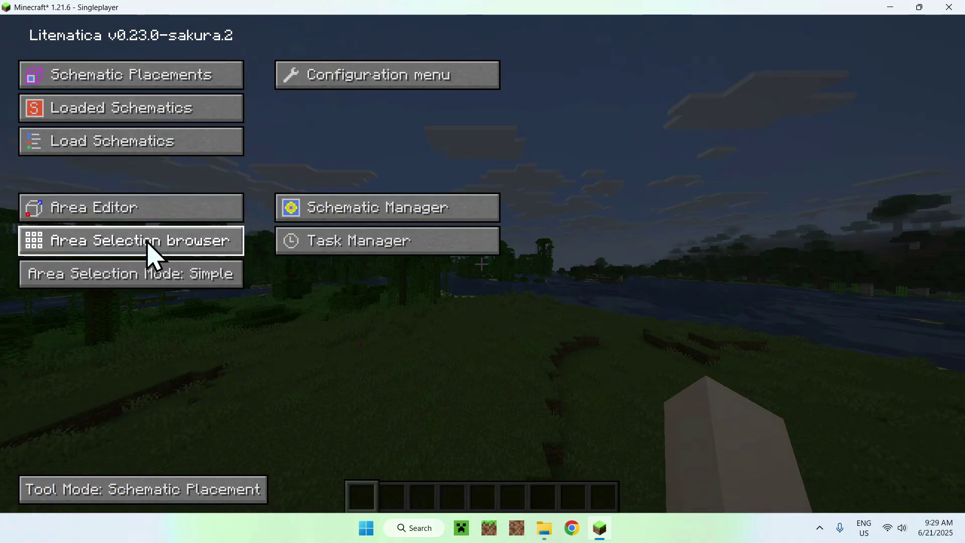
{"action": "left_click", "coordinate": [126, 147]}
{"action": "key", "text": "Escape"}
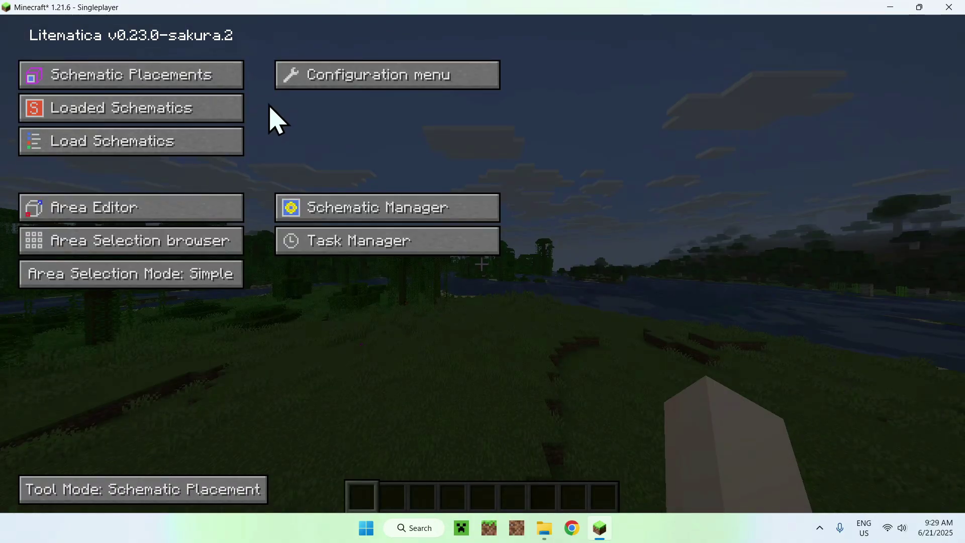
{"action": "left_click", "coordinate": [326, 81]}
{"action": "key", "text": "Escape"}
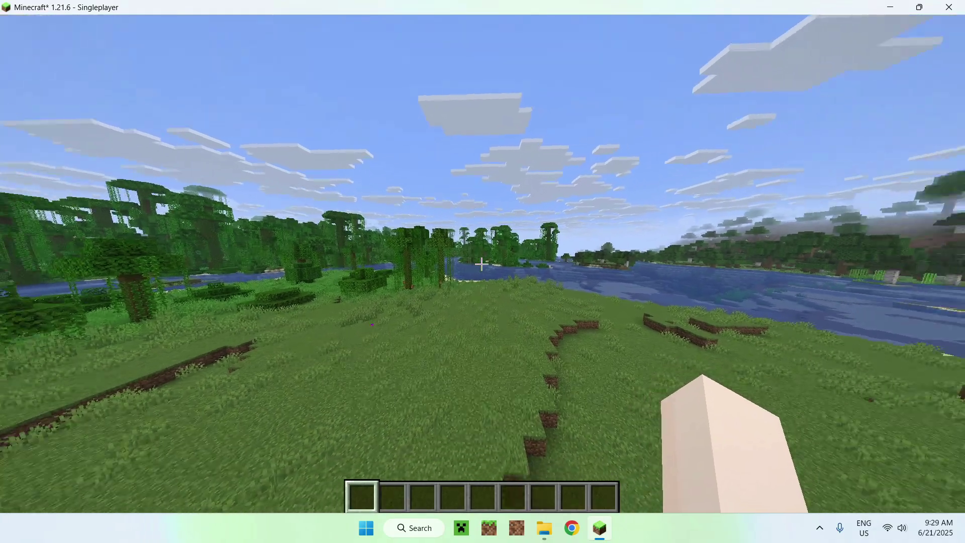
Reopen the Litematica main menu and cycle the tool mode back to Schematic Placement.
{"action": "key", "text": "m"}
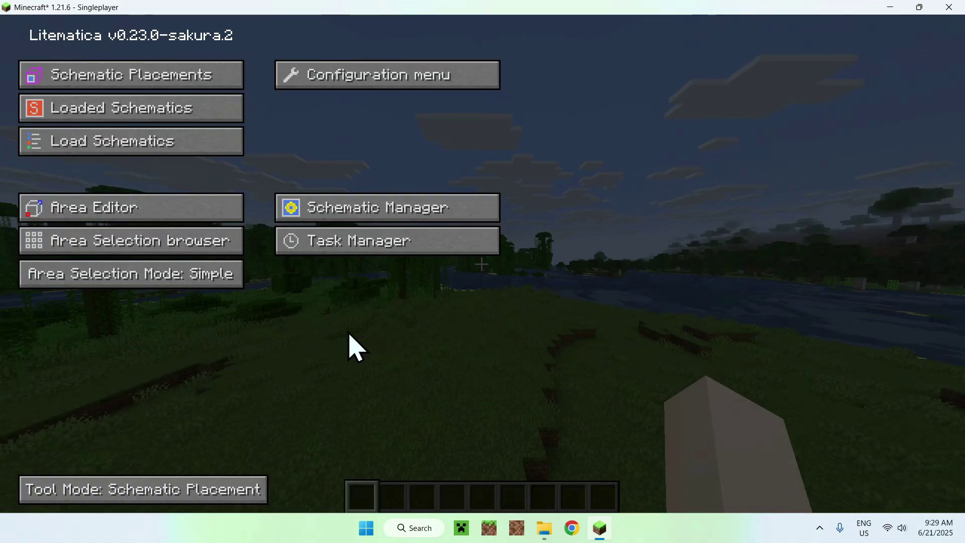
{"action": "left_click", "coordinate": [190, 497]}
{"action": "left_click", "coordinate": [111, 497]}
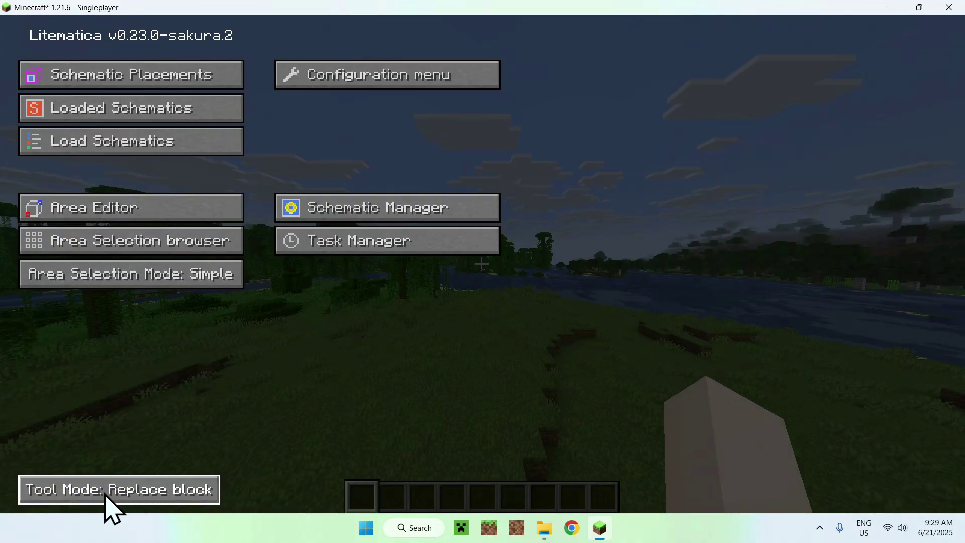
{"action": "left_click", "coordinate": [106, 495]}
{"action": "left_click", "coordinate": [103, 495]}
{"action": "left_click", "coordinate": [104, 495]}
{"action": "left_click", "coordinate": [125, 490]}
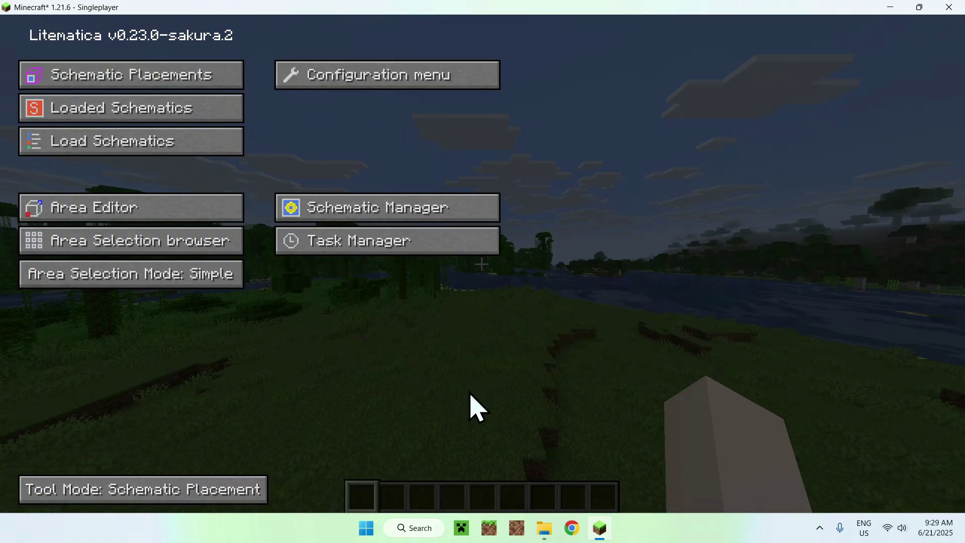